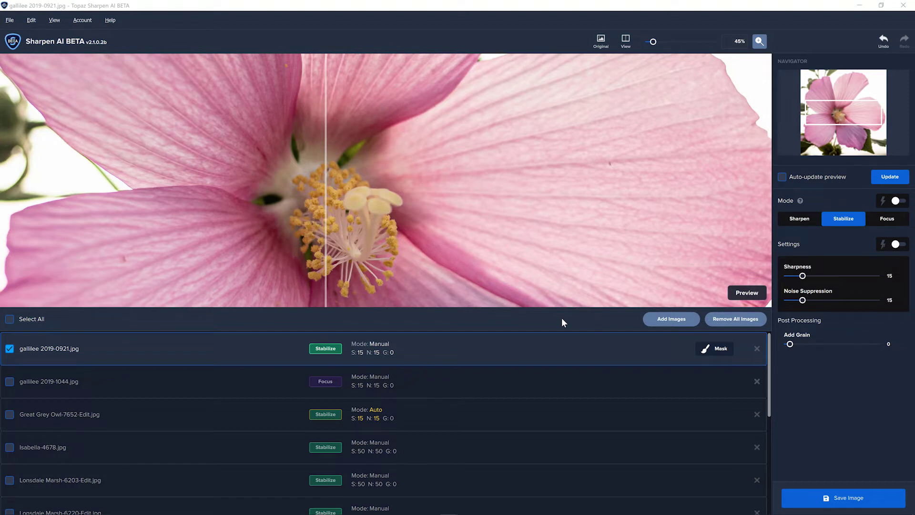
Set the flower photo's mode and settings to auto, then raise Sharpness to 32.
{"action": "left_click", "coordinate": [804, 220]}
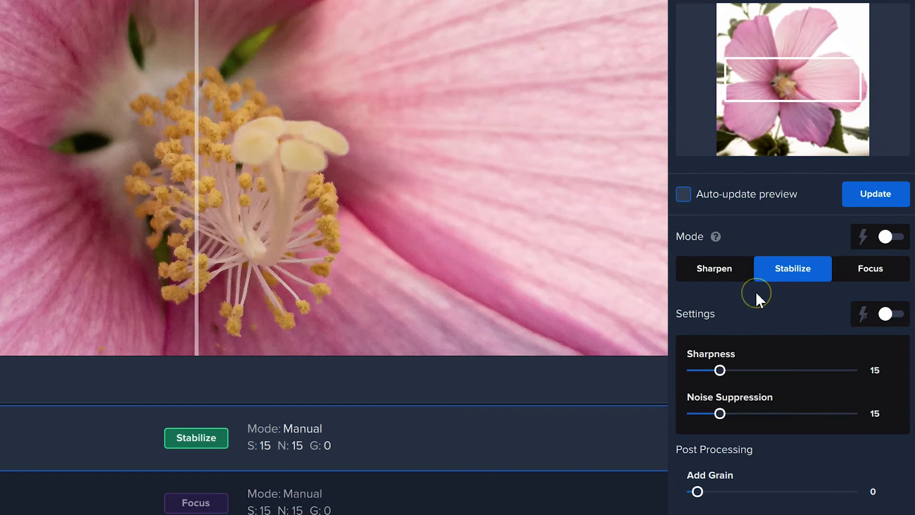
{"action": "left_click", "coordinate": [731, 271]}
{"action": "left_click", "coordinate": [798, 278]}
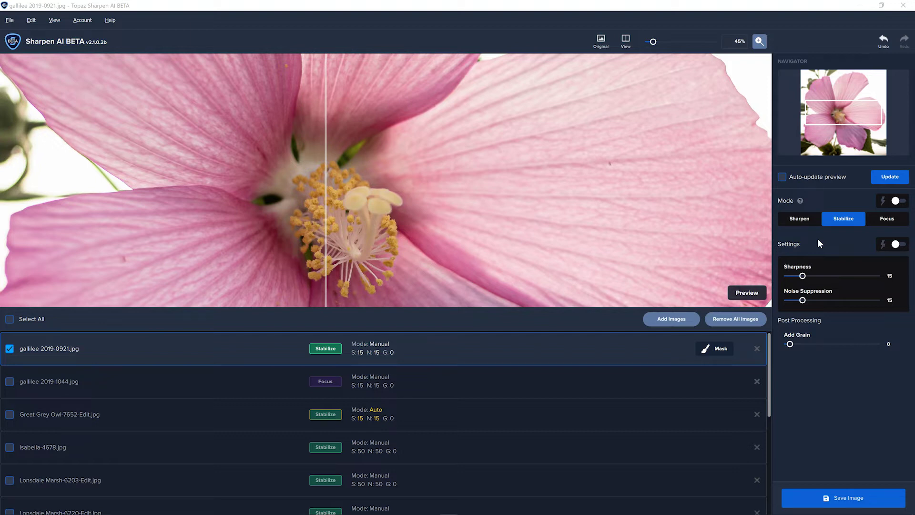
{"action": "left_click", "coordinate": [810, 243]}
{"action": "left_click", "coordinate": [883, 204]}
{"action": "left_click", "coordinate": [870, 202]}
{"action": "left_click", "coordinate": [898, 202]}
{"action": "left_click", "coordinate": [898, 203]}
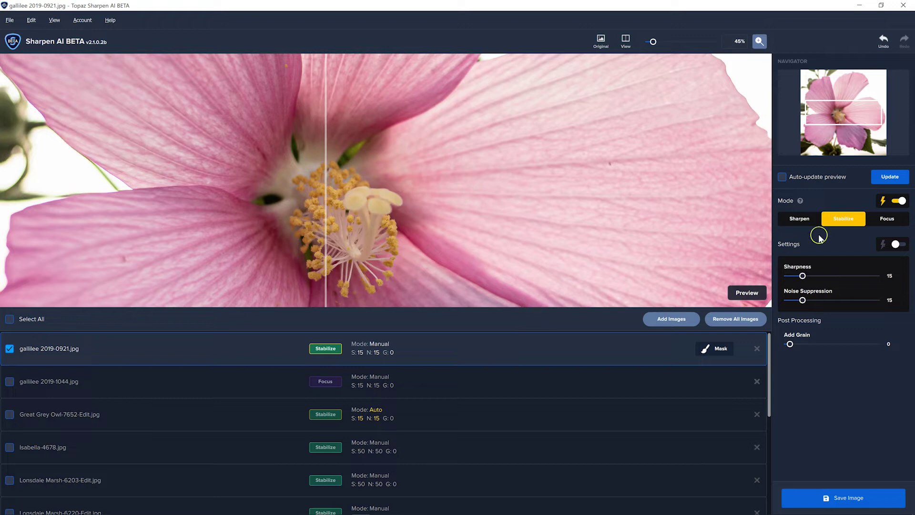
{"action": "left_click", "coordinate": [897, 245]}
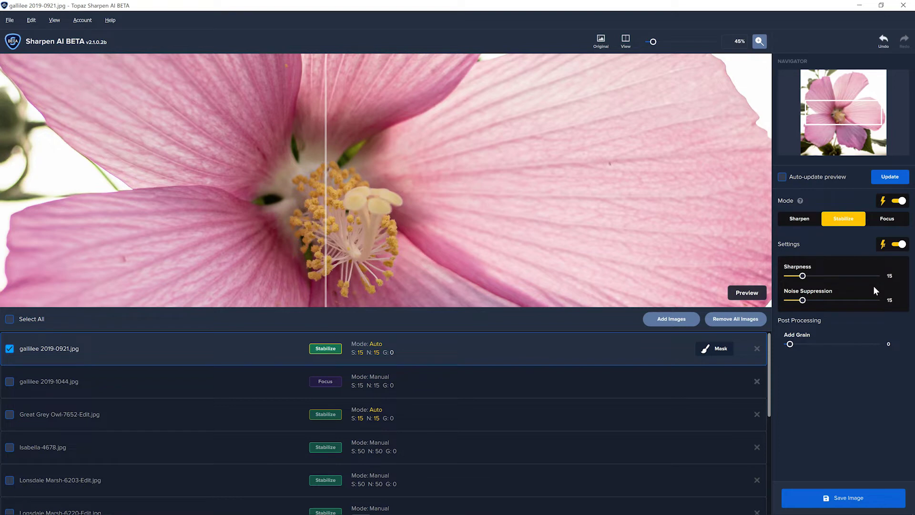
{"action": "left_click_drag", "start_coordinate": [804, 279], "coordinate": [817, 279]}
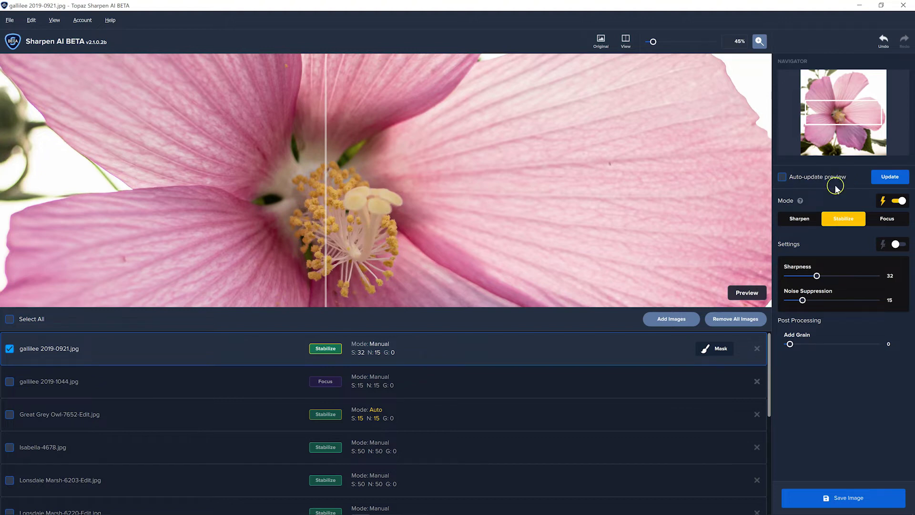
Regenerate the flower preview, shift the before/after divider right, and update the preview again.
{"action": "left_click", "coordinate": [889, 180]}
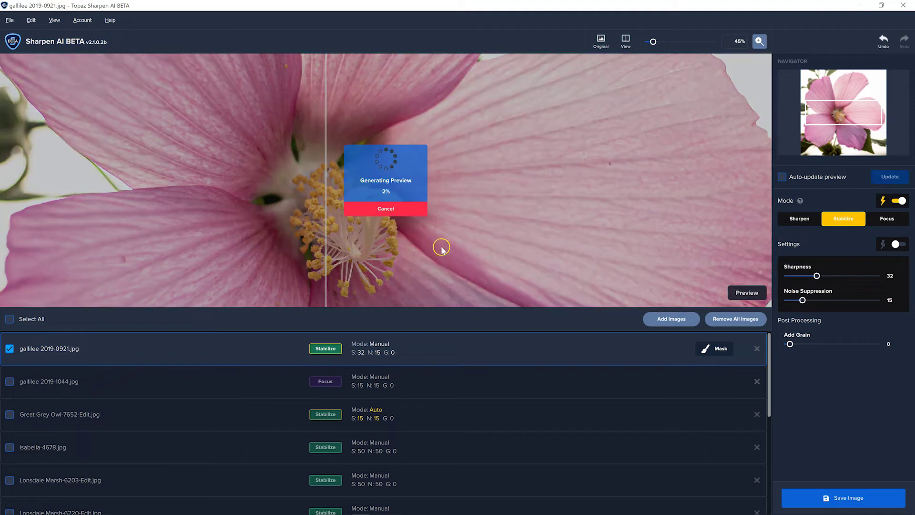
{"action": "left_click", "coordinate": [384, 209]}
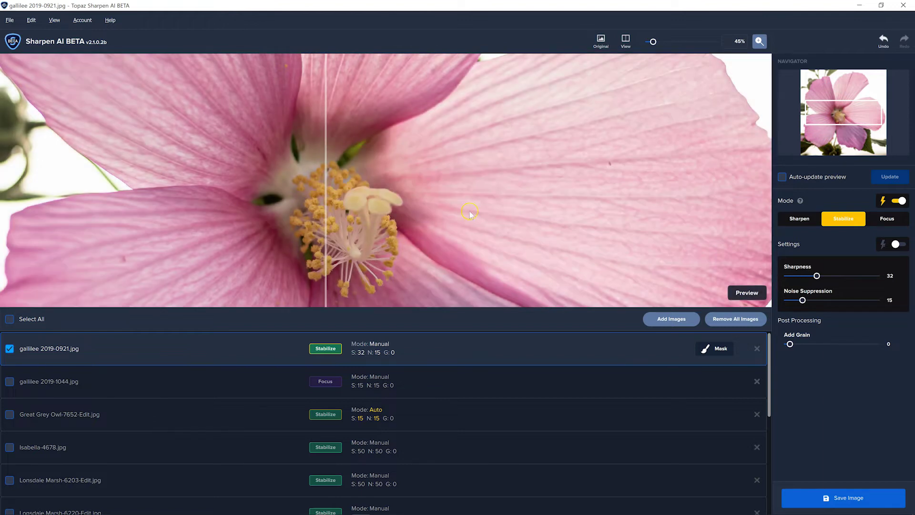
{"action": "mouse_move", "coordinate": [326, 188]}
{"action": "left_mouse_down"}
{"action": "mouse_move", "coordinate": [429, 191]}
{"action": "mouse_move", "coordinate": [240, 193]}
{"action": "mouse_move", "coordinate": [336, 192]}
{"action": "left_mouse_up"}
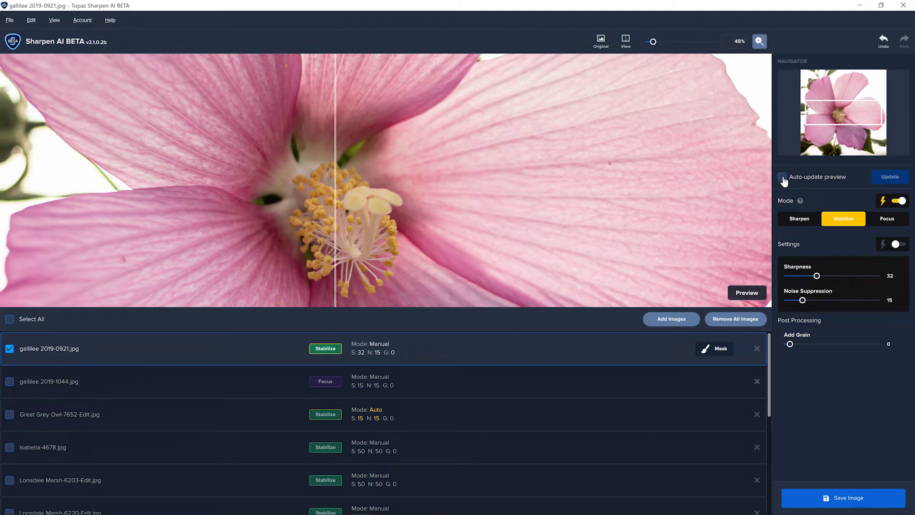
{"action": "left_click_drag", "start_coordinate": [842, 275], "coordinate": [819, 276]}
{"action": "left_click", "coordinate": [881, 180]}
Move to the stone stack photo and let the AI pick its mode.
{"action": "left_click", "coordinate": [865, 201]}
{"action": "key", "text": "Down"}
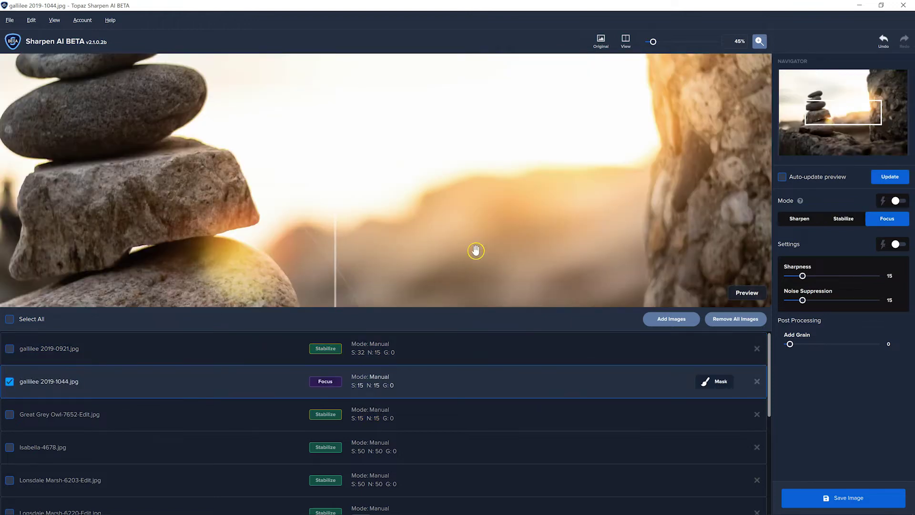
{"action": "left_click", "coordinate": [897, 201]}
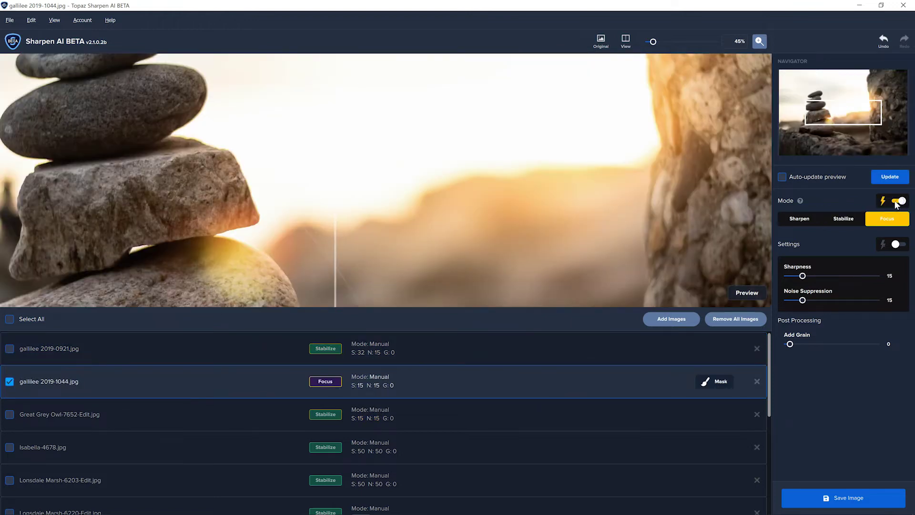
{"action": "left_click", "coordinate": [641, 219]}
Load the portrait photo and turn on automatic mode selection for it.
{"action": "left_click", "coordinate": [446, 448]}
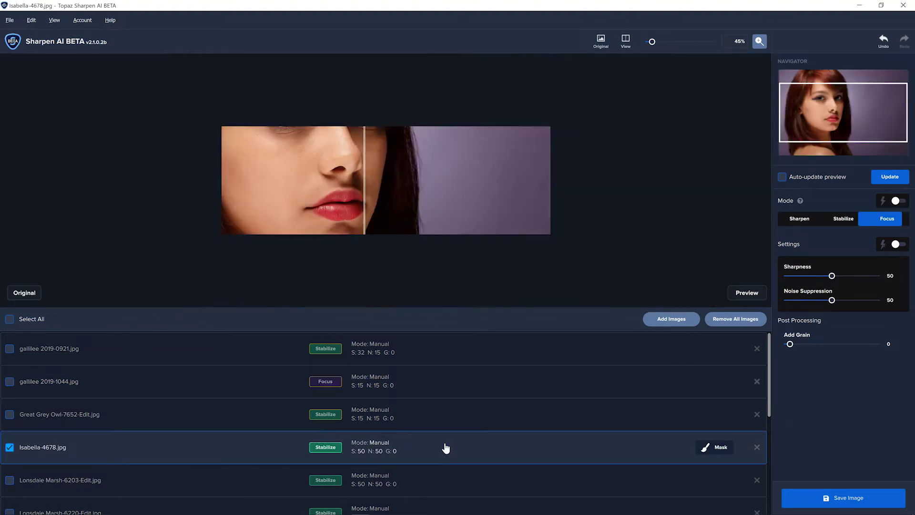
{"action": "left_click", "coordinate": [895, 203]}
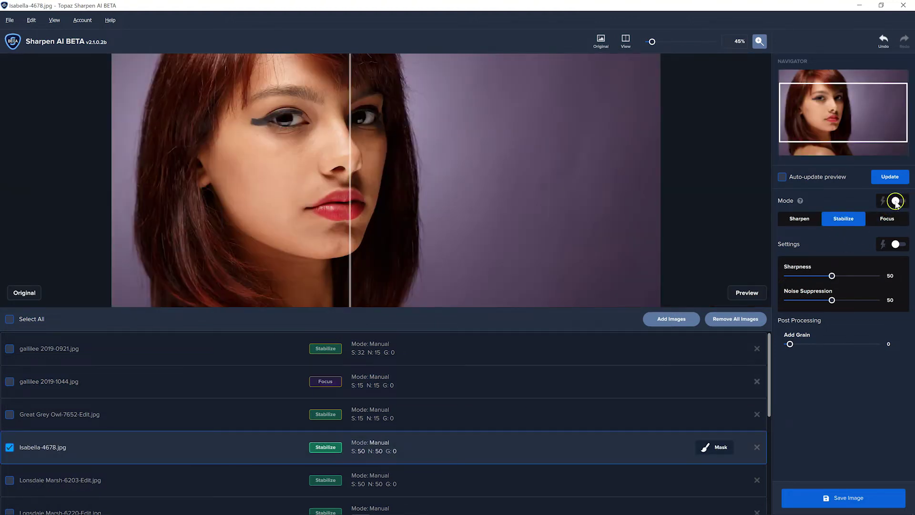
{"action": "left_click", "coordinate": [895, 203]}
{"action": "mouse_move", "coordinate": [801, 201]}
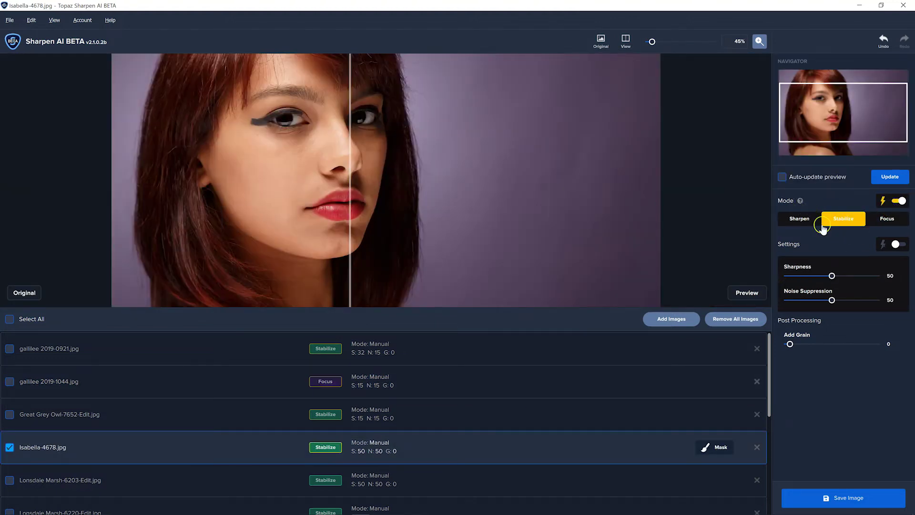
Check the deer photo's Sharpen mode, then return to the pink flower photo.
{"action": "left_click", "coordinate": [464, 478]}
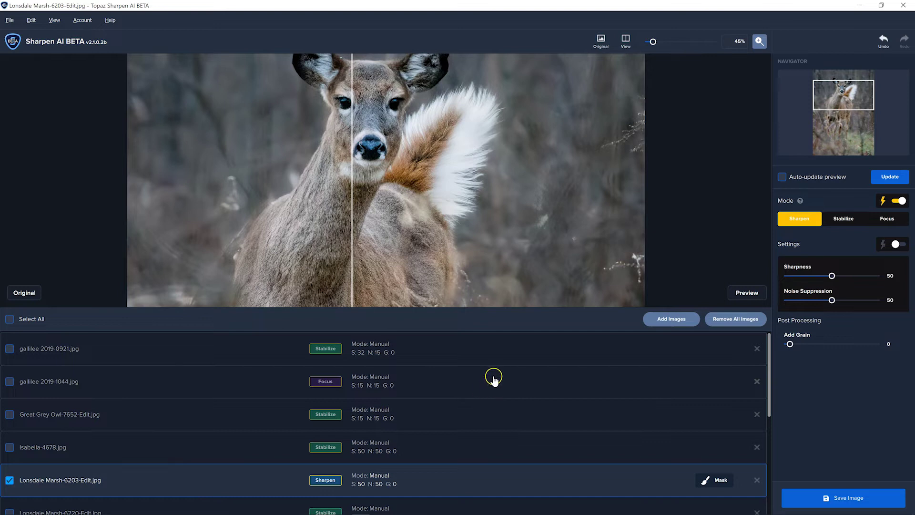
{"action": "scroll", "coordinate": [495, 374], "scroll_direction": "down", "scroll_amount": 1}
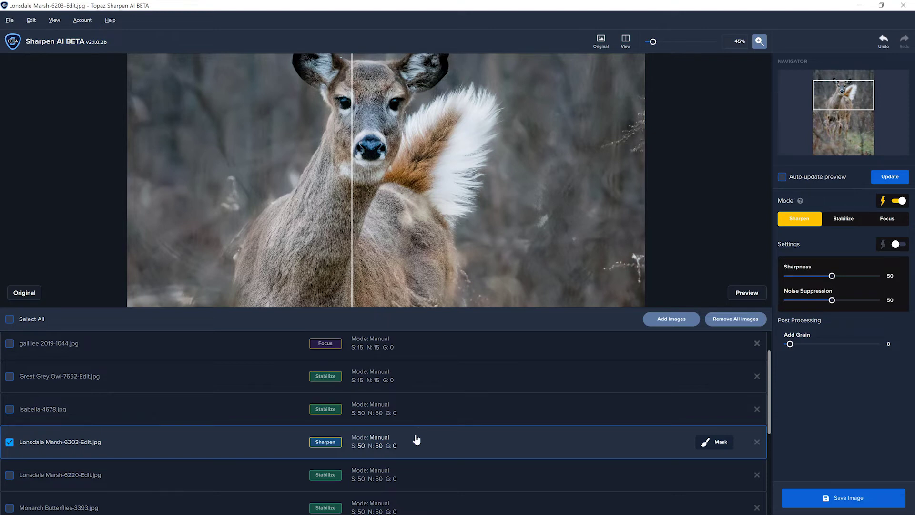
{"action": "scroll", "coordinate": [450, 401], "scroll_direction": "up", "scroll_amount": 1}
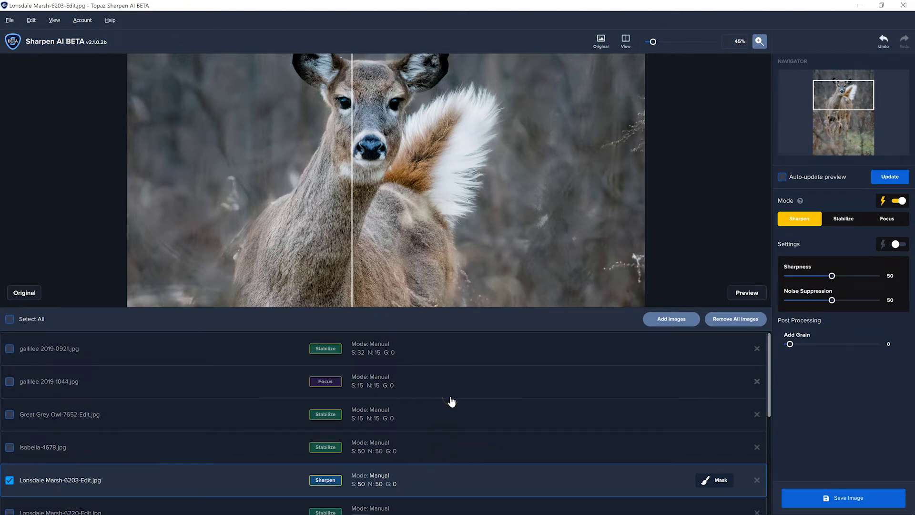
{"action": "left_click", "coordinate": [478, 354]}
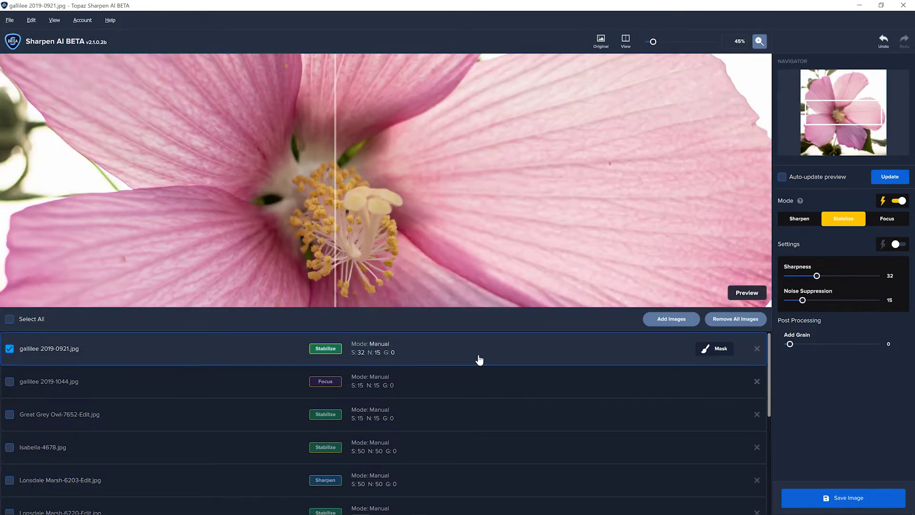
Select the gallilee 2019-0921.jpg row and open its masking workspace.
{"action": "left_click", "coordinate": [718, 354]}
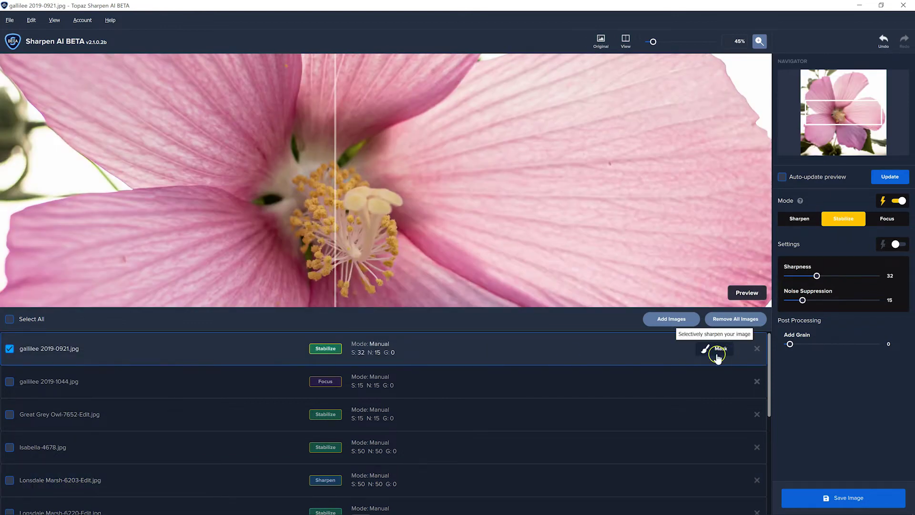
{"action": "left_click", "coordinate": [634, 354]}
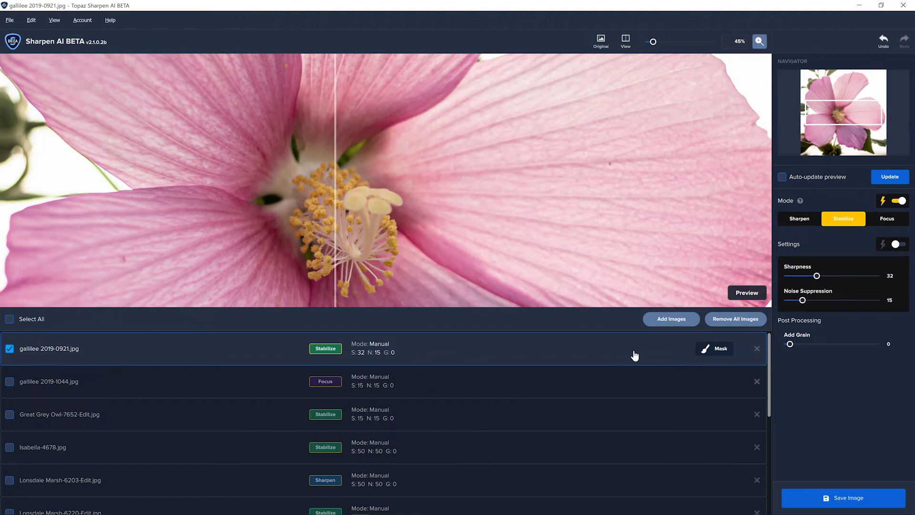
{"action": "left_click", "coordinate": [708, 350]}
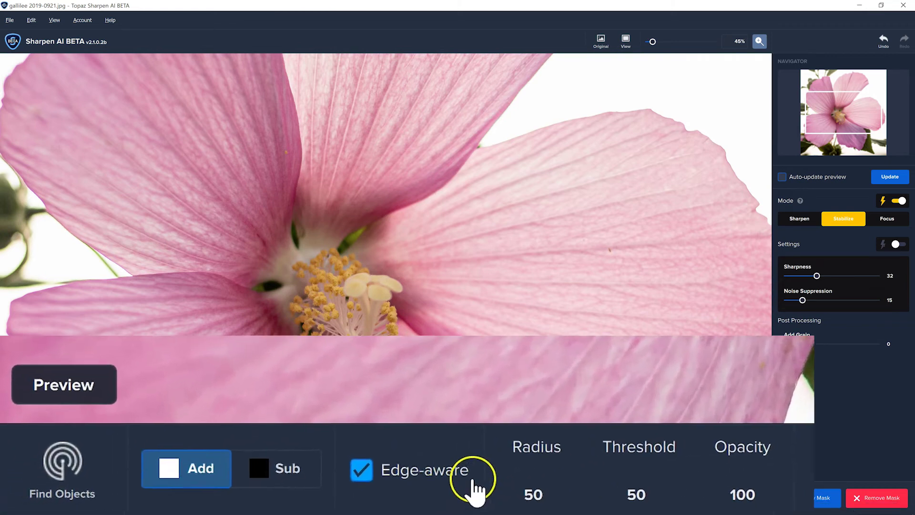
Run Find Objects on the hibiscus photo, detecting a Potted Plant.
{"action": "mouse_move", "coordinate": [668, 479]}
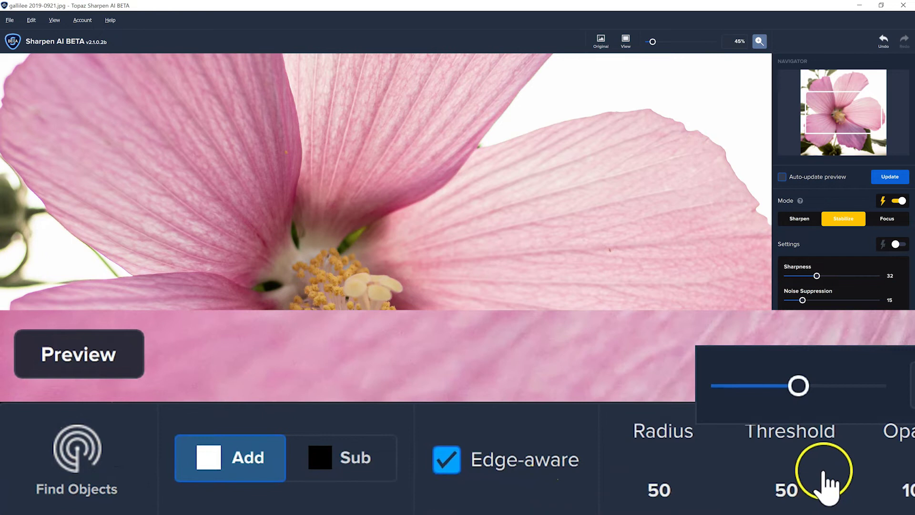
{"action": "mouse_move", "coordinate": [446, 464]}
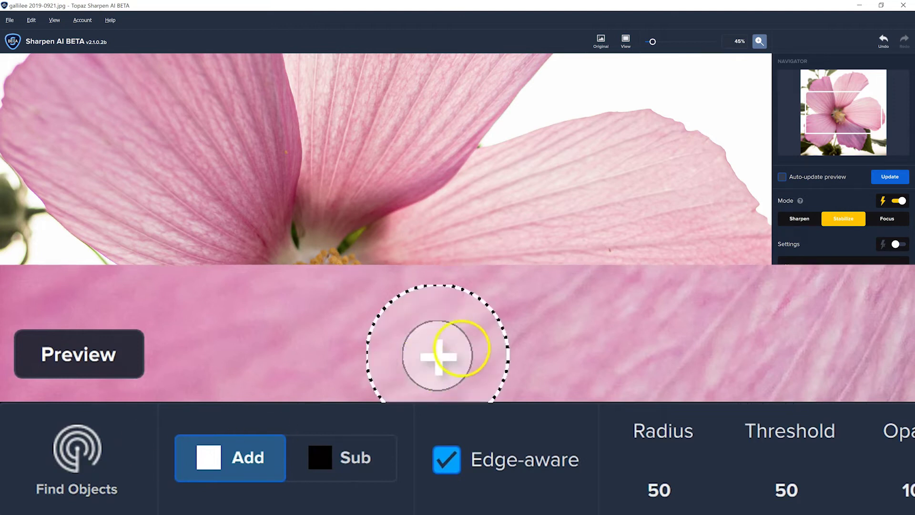
{"action": "left_click", "coordinate": [56, 450]}
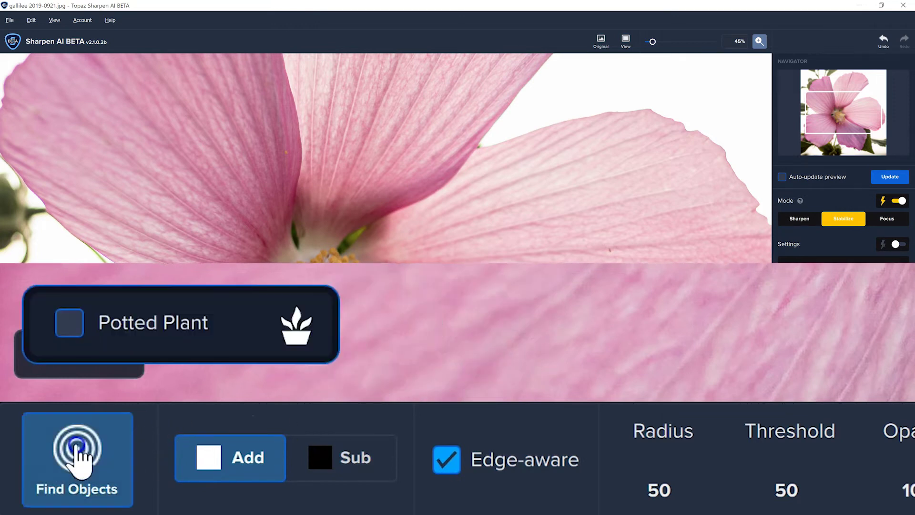
Apply the Potted Plant mask, zoom out, and brush mask over petal gaps.
{"action": "left_click", "coordinate": [147, 330]}
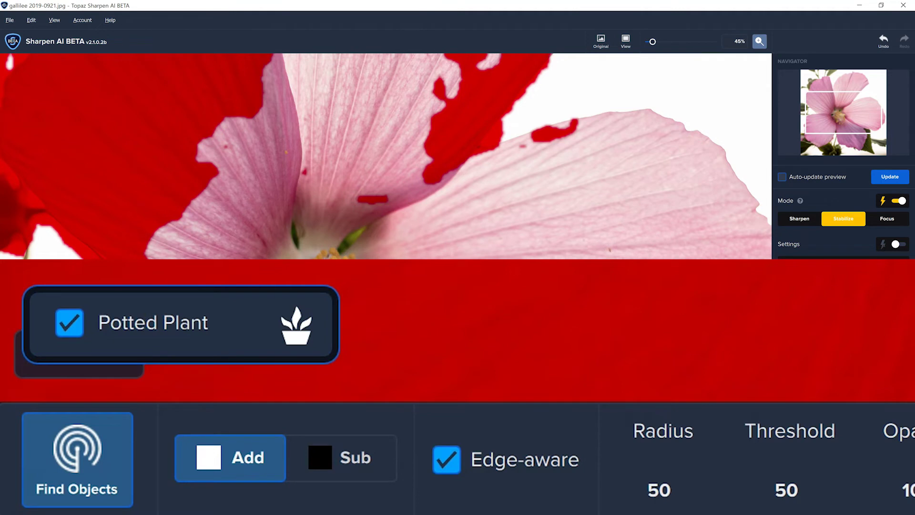
{"action": "left_click", "coordinate": [651, 42]}
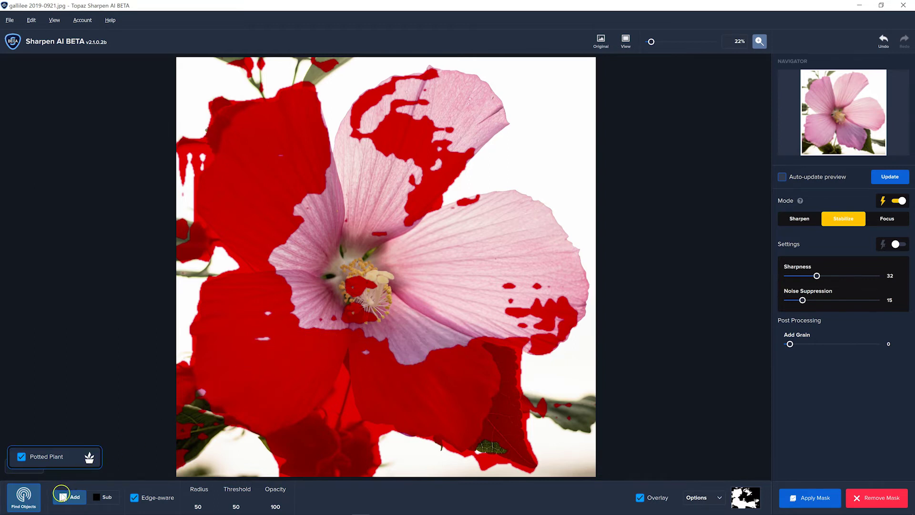
{"action": "left_click_drag", "start_coordinate": [261, 329], "coordinate": [258, 339]}
{"action": "mouse_move", "coordinate": [302, 302]}
{"action": "left_mouse_down"}
{"action": "mouse_move", "coordinate": [334, 322]}
{"action": "mouse_move", "coordinate": [299, 322]}
{"action": "mouse_move", "coordinate": [310, 314]}
{"action": "mouse_move", "coordinate": [298, 312]}
{"action": "mouse_move", "coordinate": [387, 325]}
{"action": "mouse_move", "coordinate": [365, 356]}
{"action": "mouse_move", "coordinate": [380, 291]}
{"action": "mouse_move", "coordinate": [357, 281]}
{"action": "mouse_move", "coordinate": [324, 298]}
{"action": "mouse_move", "coordinate": [388, 267]}
{"action": "mouse_move", "coordinate": [333, 262]}
{"action": "mouse_move", "coordinate": [276, 276]}
{"action": "mouse_move", "coordinate": [292, 224]}
{"action": "mouse_move", "coordinate": [325, 194]}
{"action": "mouse_move", "coordinate": [262, 256]}
{"action": "mouse_move", "coordinate": [259, 285]}
{"action": "mouse_move", "coordinate": [342, 153]}
{"action": "mouse_move", "coordinate": [282, 279]}
{"action": "mouse_move", "coordinate": [354, 193]}
{"action": "mouse_move", "coordinate": [315, 292]}
{"action": "mouse_move", "coordinate": [346, 236]}
{"action": "mouse_move", "coordinate": [288, 294]}
{"action": "mouse_move", "coordinate": [319, 281]}
{"action": "left_mouse_up"}
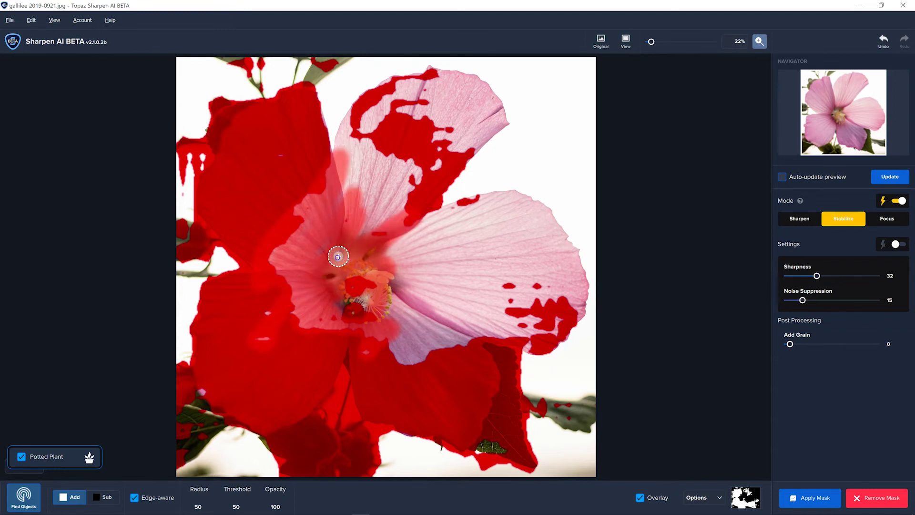
{"action": "mouse_move", "coordinate": [338, 257]}
{"action": "left_mouse_down"}
{"action": "mouse_move", "coordinate": [440, 169]}
{"action": "mouse_move", "coordinate": [327, 248]}
{"action": "mouse_move", "coordinate": [426, 141]}
{"action": "left_mouse_up"}
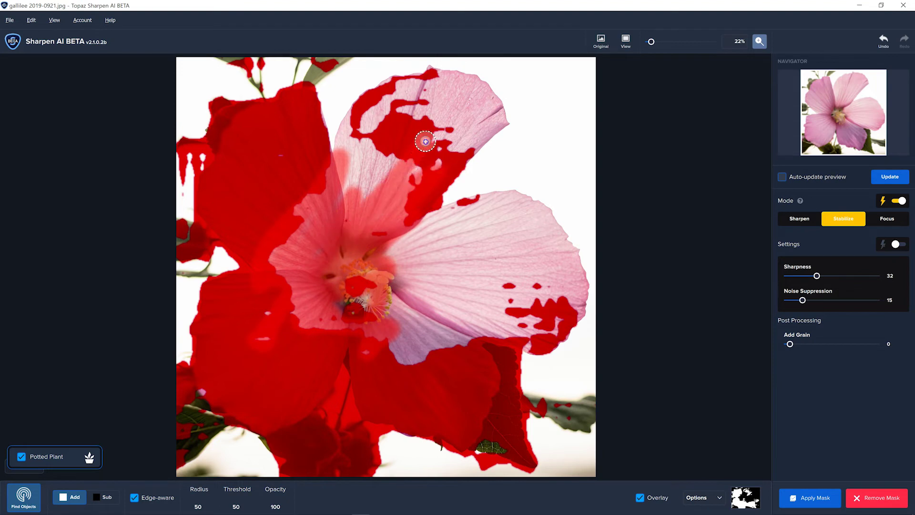
Test undo, redo and erasing on the mask, then remove it and open gallilee 2019-1044.jpg.
{"action": "key", "text": "ctrl+z"}
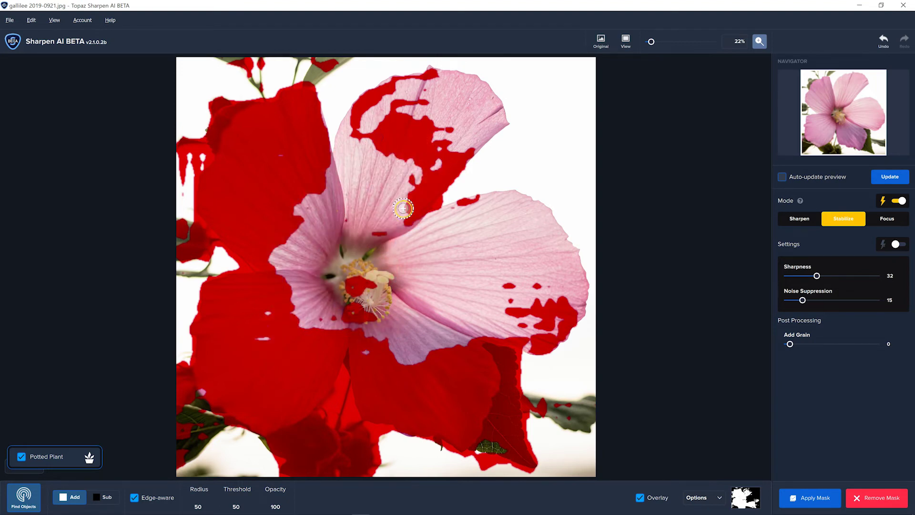
{"action": "key", "text": "ctrl+y"}
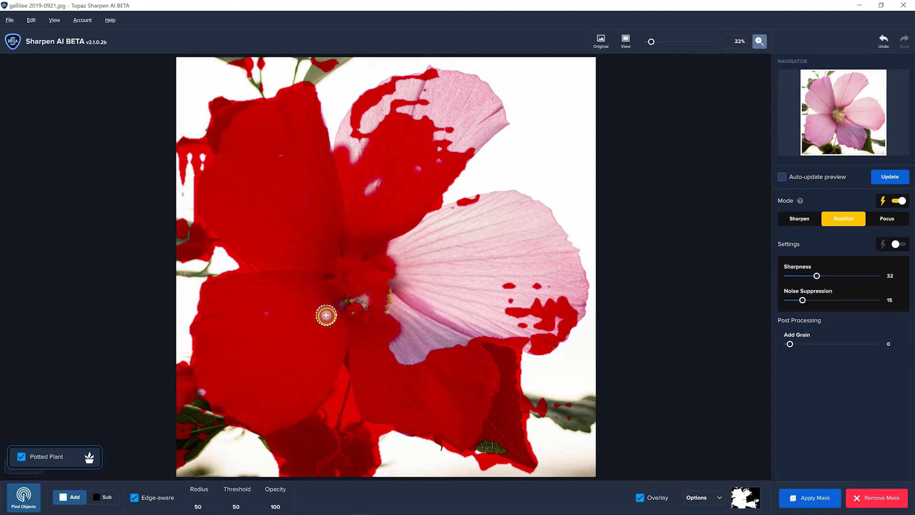
{"action": "mouse_move", "coordinate": [375, 302]}
{"action": "left_mouse_down"}
{"action": "mouse_move", "coordinate": [332, 297]}
{"action": "mouse_move", "coordinate": [370, 300]}
{"action": "left_mouse_up"}
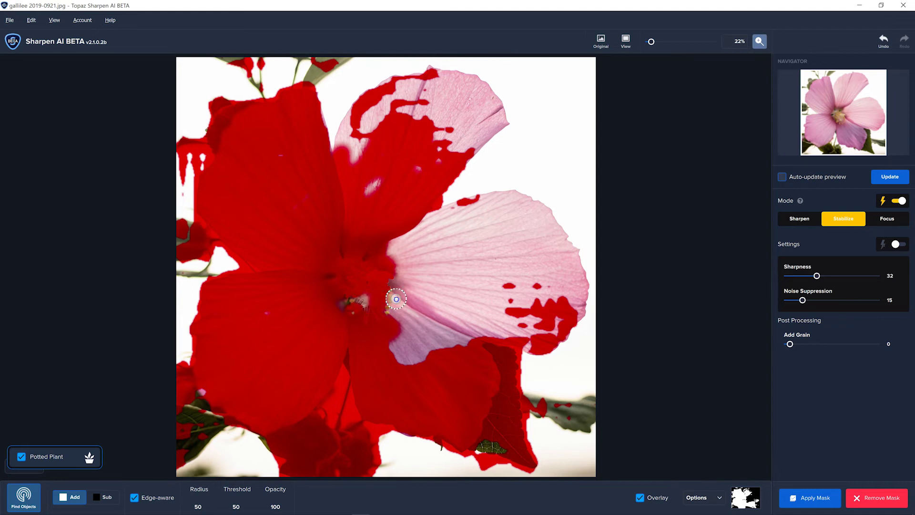
{"action": "key", "text": "ctrl+z"}
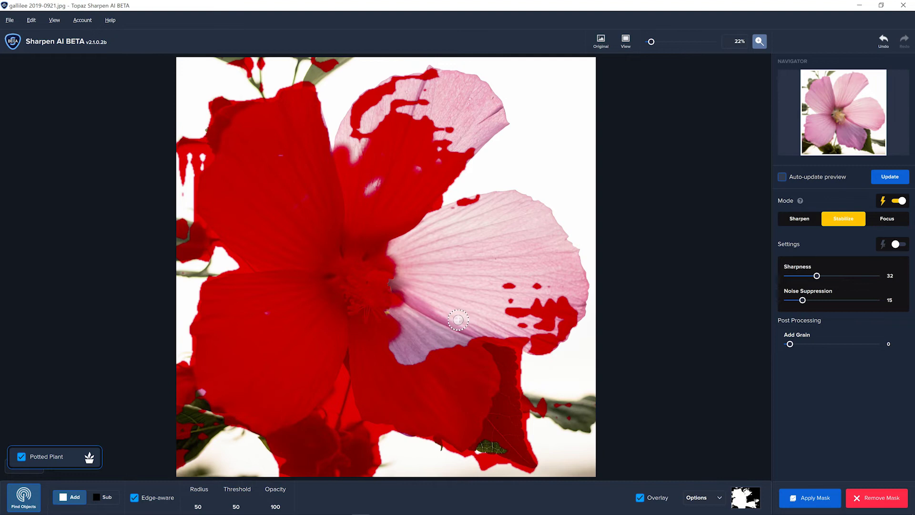
{"action": "left_click_drag", "start_coordinate": [457, 321], "coordinate": [460, 316]}
{"action": "left_click", "coordinate": [861, 498]}
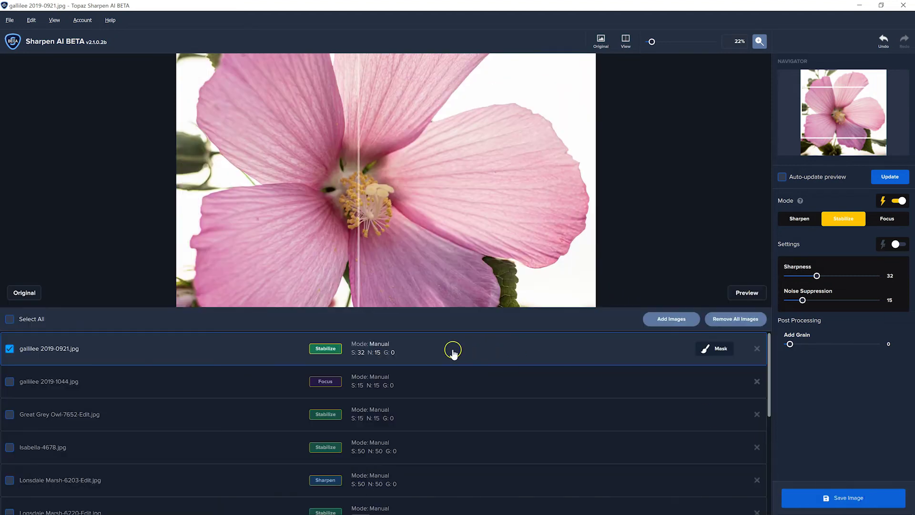
{"action": "left_click", "coordinate": [445, 381]}
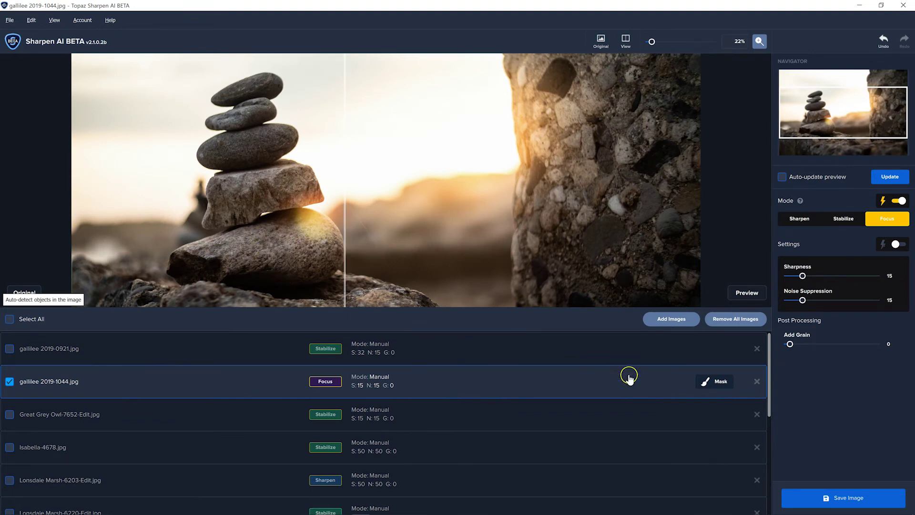
{"action": "left_click", "coordinate": [712, 381]}
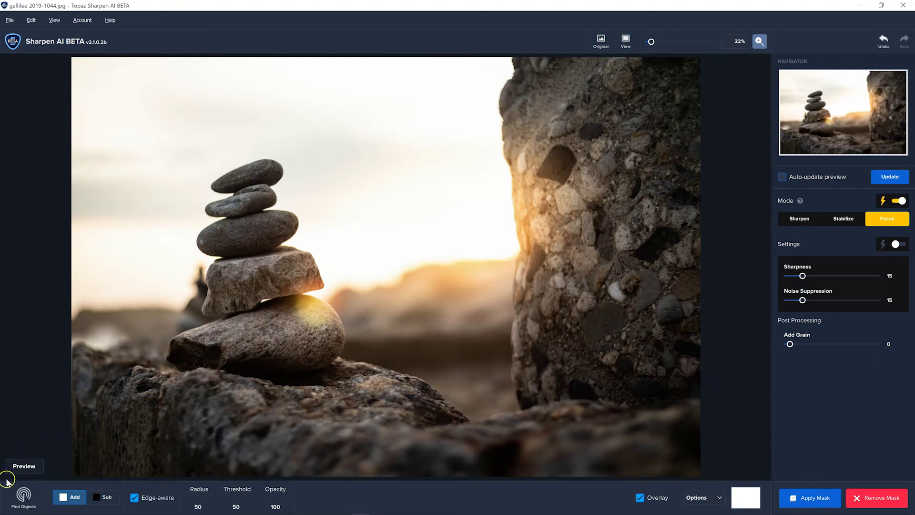
{"action": "left_click", "coordinate": [25, 494]}
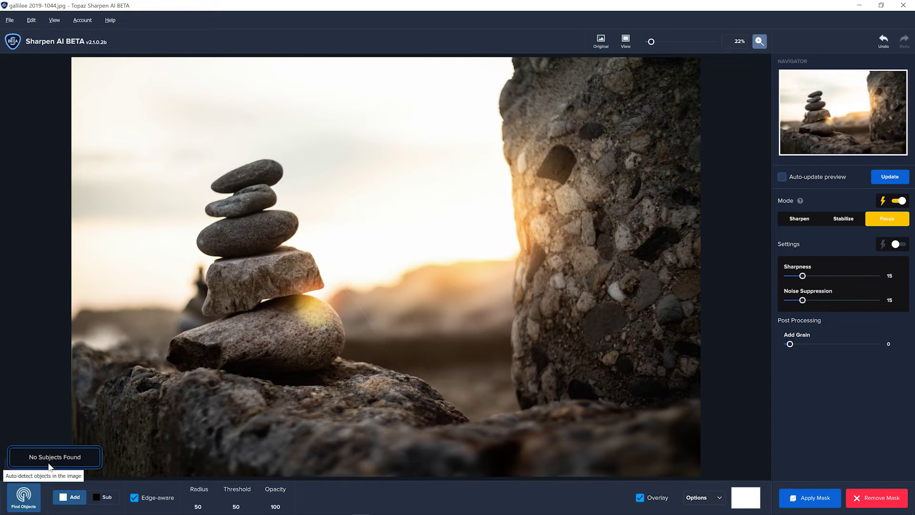
{"action": "left_click", "coordinate": [54, 472]}
{"action": "left_click", "coordinate": [893, 503]}
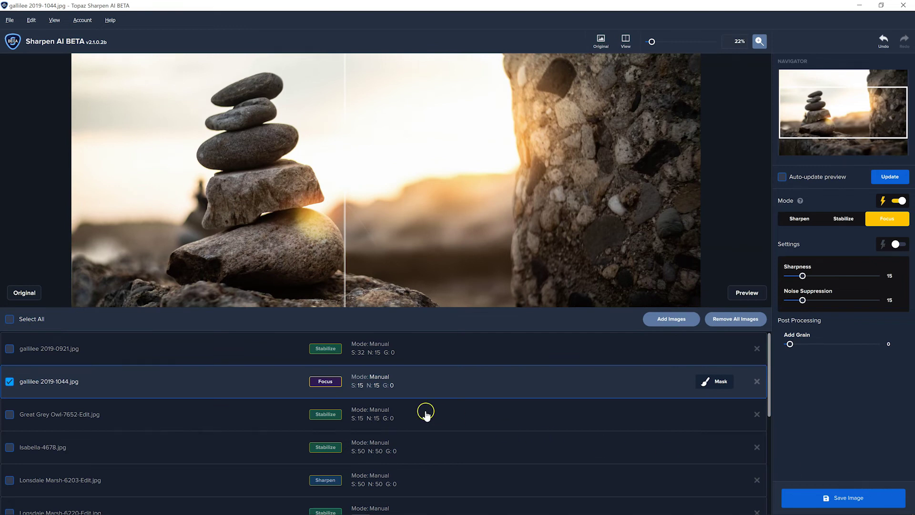
{"action": "left_click", "coordinate": [517, 350]}
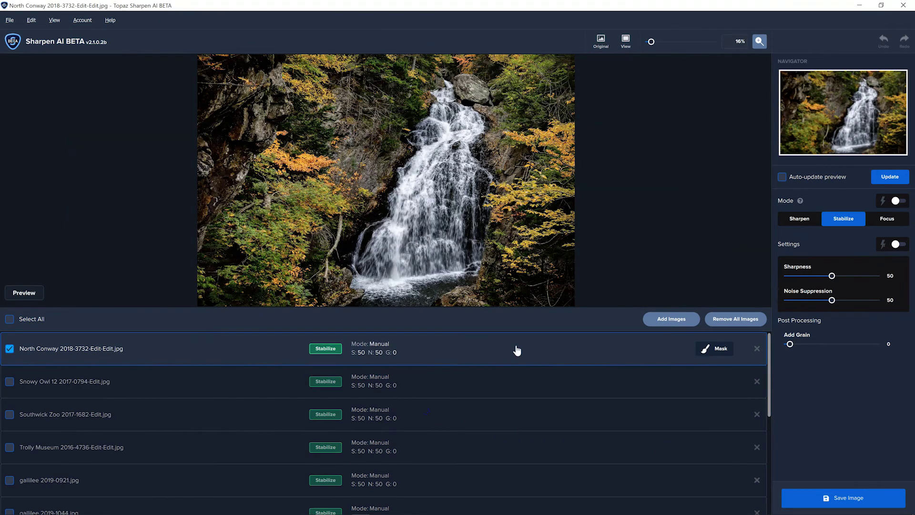
Find Objects on the North Conway waterfall finds nothing; discard the mask and open Snowy Owl.
{"action": "left_click", "coordinate": [715, 348]}
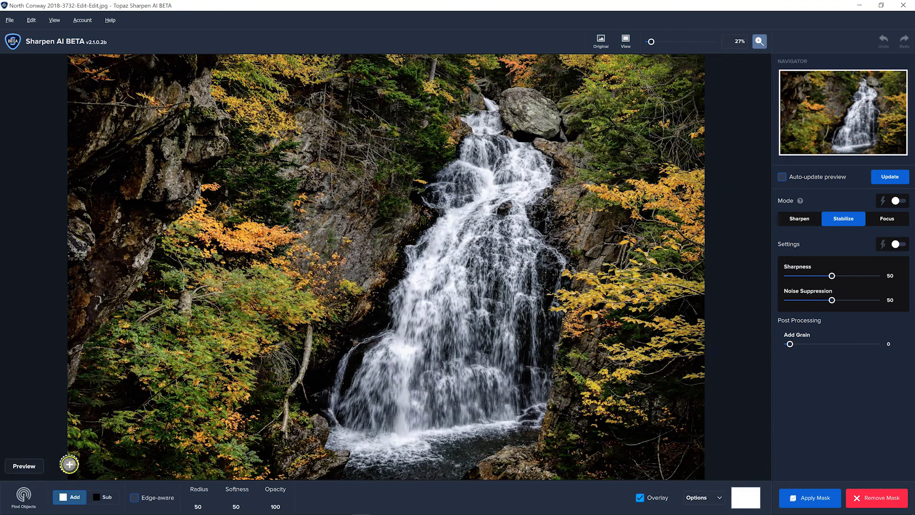
{"action": "left_click", "coordinate": [31, 507]}
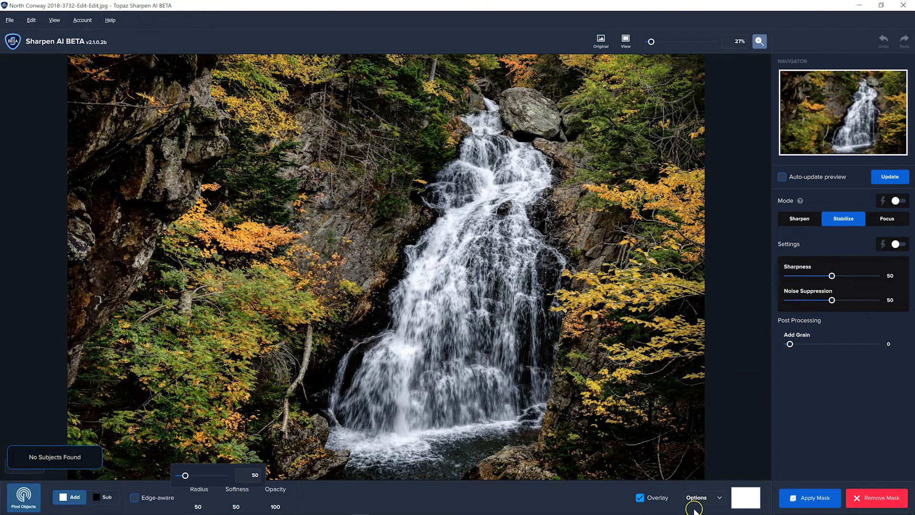
{"action": "left_click", "coordinate": [855, 509]}
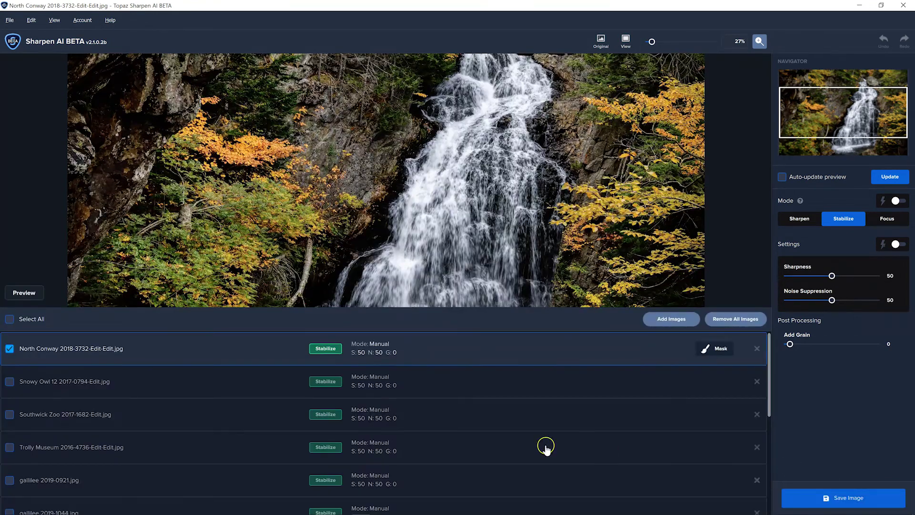
{"action": "left_click", "coordinate": [406, 381]}
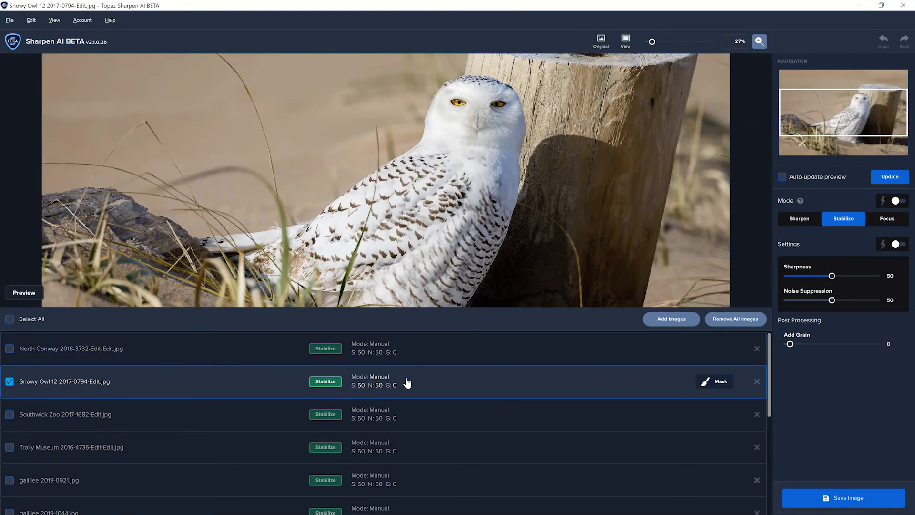
Mask the detected Bird in Snowy Owl, remove it, and select Southwick Zoo 2017-1682-Edit.jpg.
{"action": "left_click", "coordinate": [715, 381]}
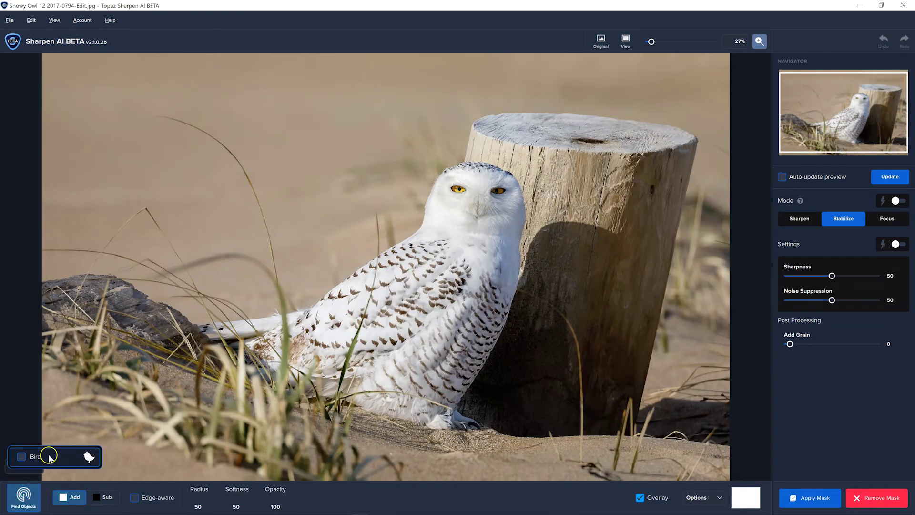
{"action": "left_click", "coordinate": [51, 457]}
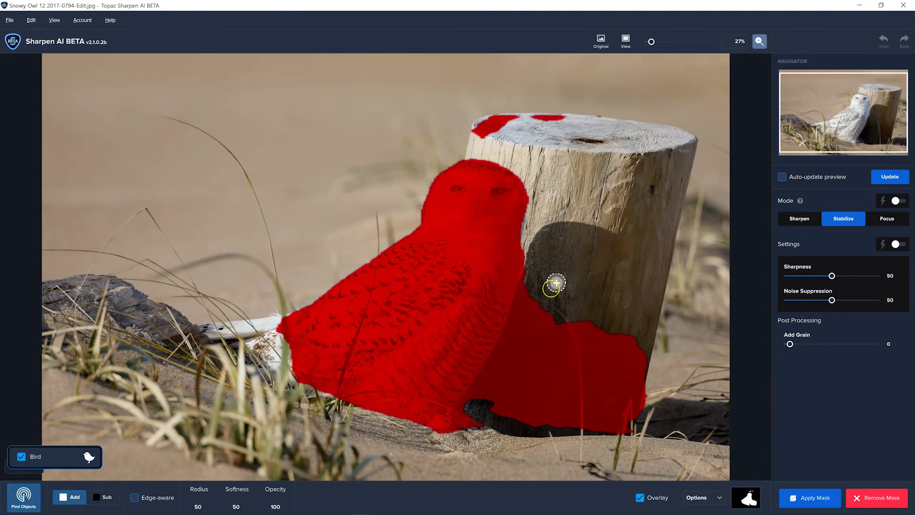
{"action": "left_click", "coordinate": [875, 500]}
{"action": "left_click", "coordinate": [444, 411]}
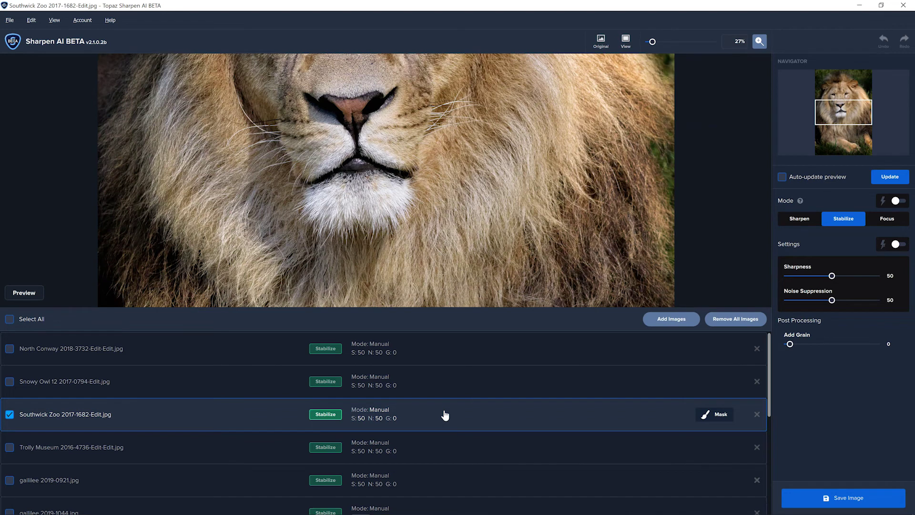
Zoom to 7%, mask the lion as detected Cat, brush its face, then open Trolly Museum.
{"action": "left_click_drag", "start_coordinate": [651, 44], "coordinate": [639, 45]}
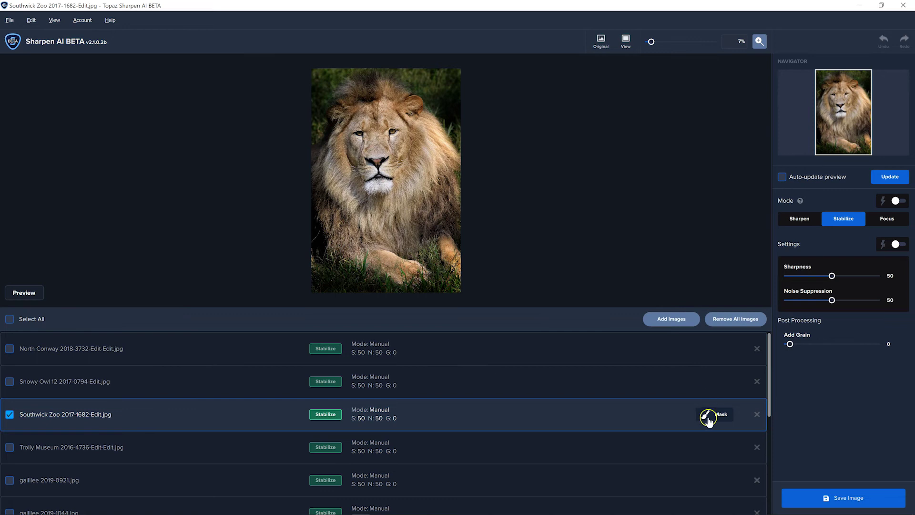
{"action": "left_click", "coordinate": [708, 415]}
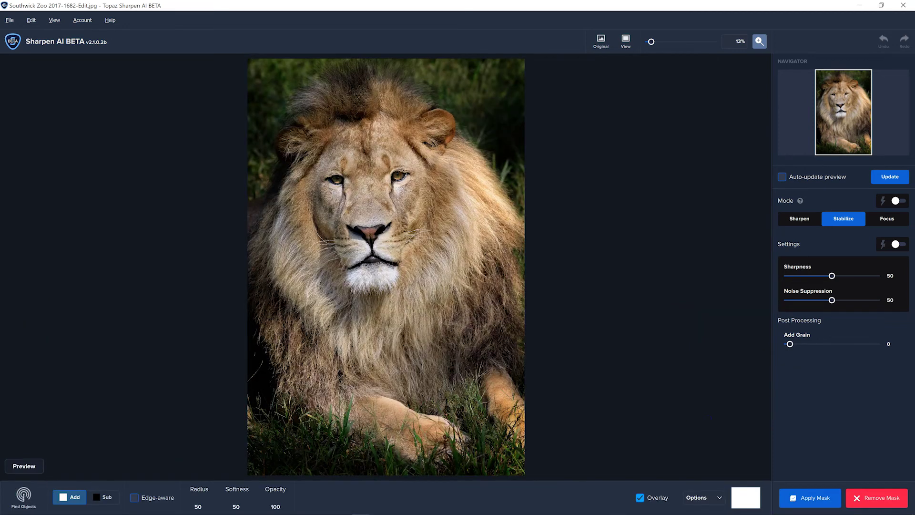
{"action": "left_click", "coordinate": [26, 498]}
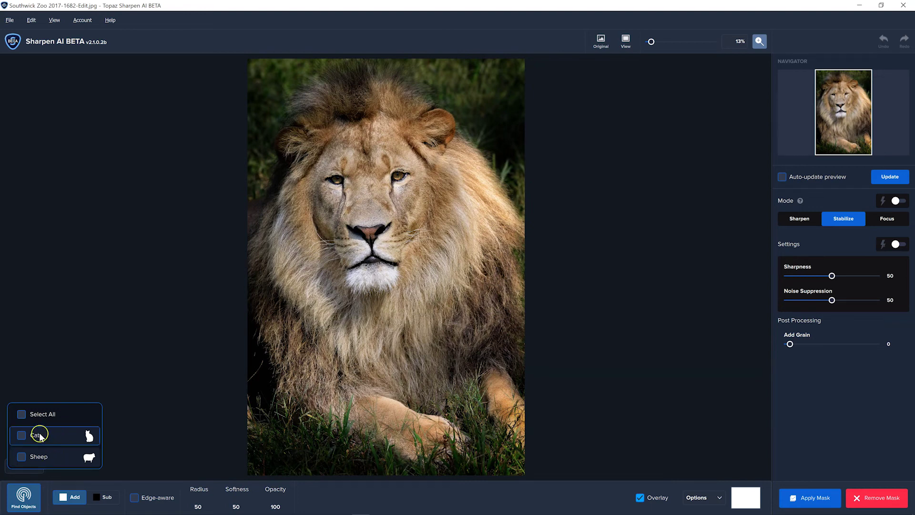
{"action": "left_click", "coordinate": [39, 435]}
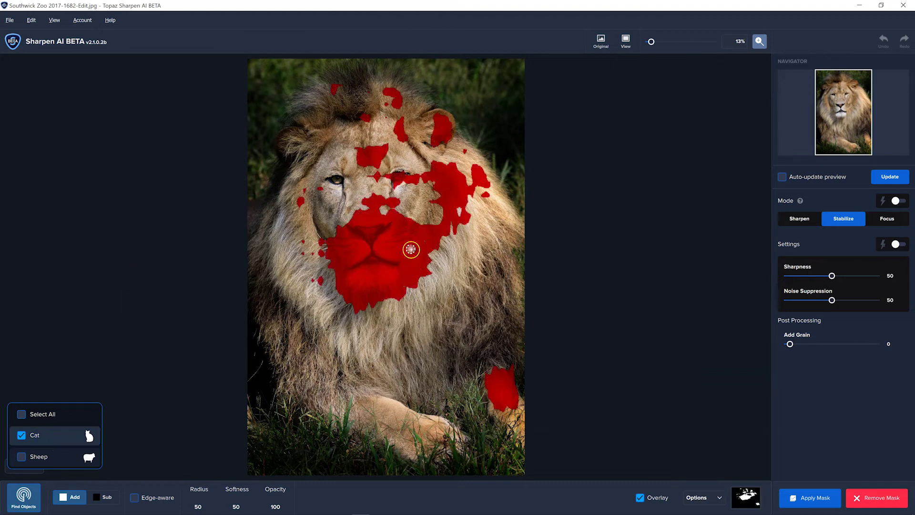
{"action": "left_click_drag", "start_coordinate": [414, 217], "coordinate": [382, 159]}
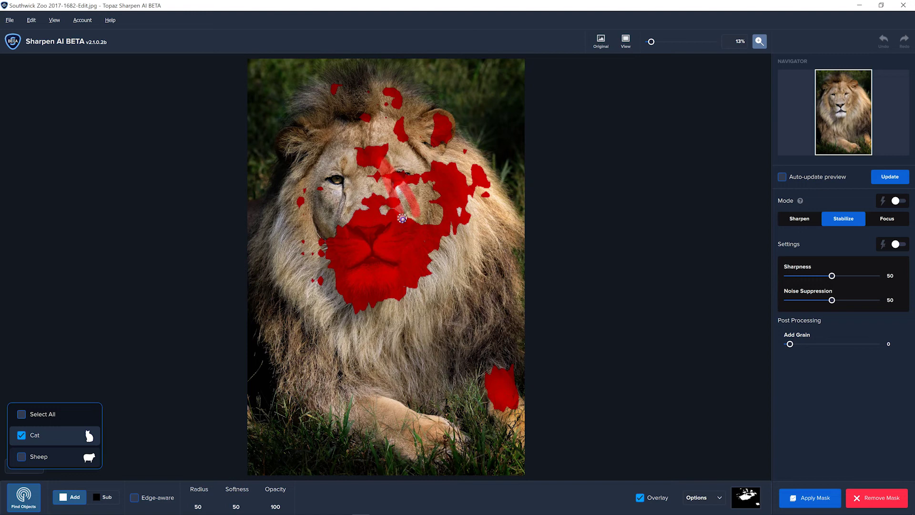
{"action": "left_click", "coordinate": [393, 328]}
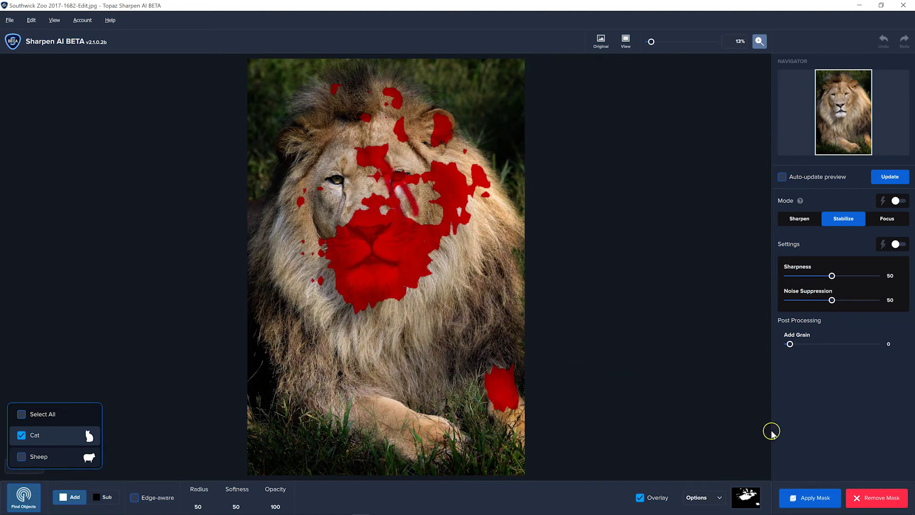
{"action": "left_click", "coordinate": [859, 498]}
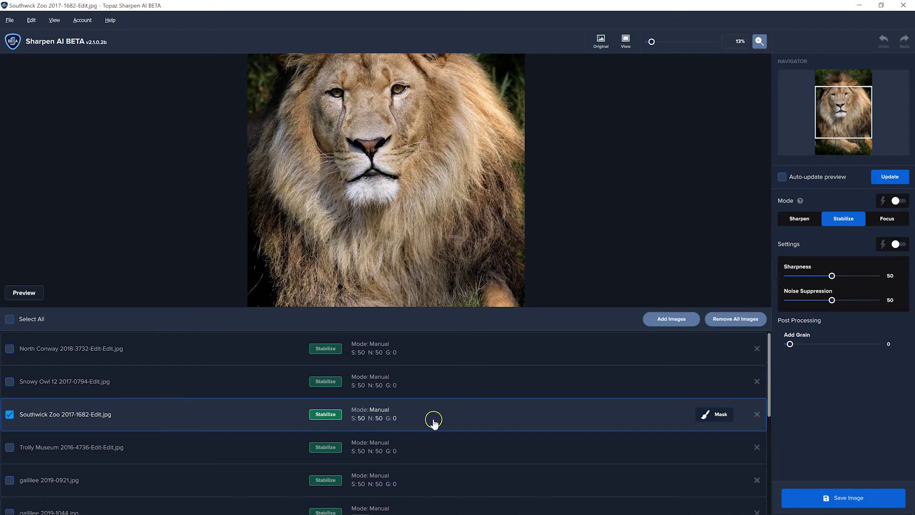
{"action": "left_click", "coordinate": [451, 444]}
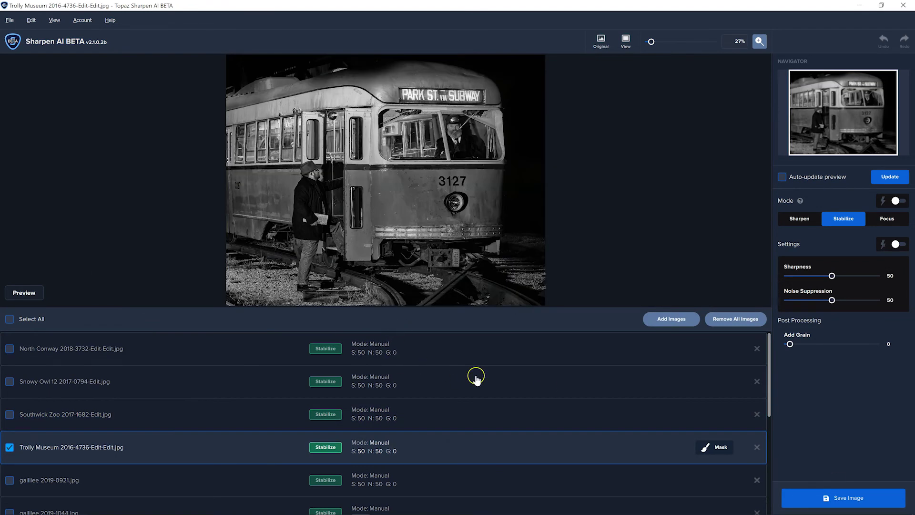
Mask the detected Train and Person in the tram photo, then start masking Great Grey Owl-7652-Edit.jpg.
{"action": "left_click", "coordinate": [721, 449]}
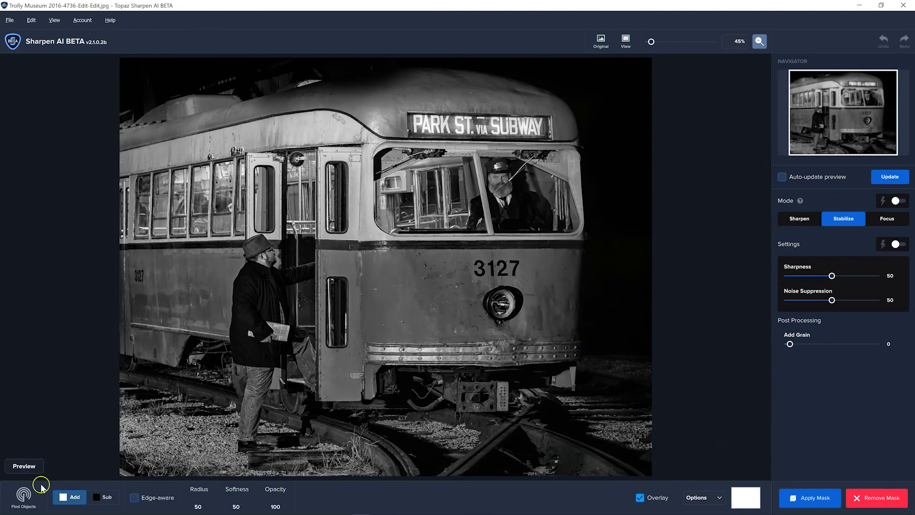
{"action": "left_click", "coordinate": [23, 497]}
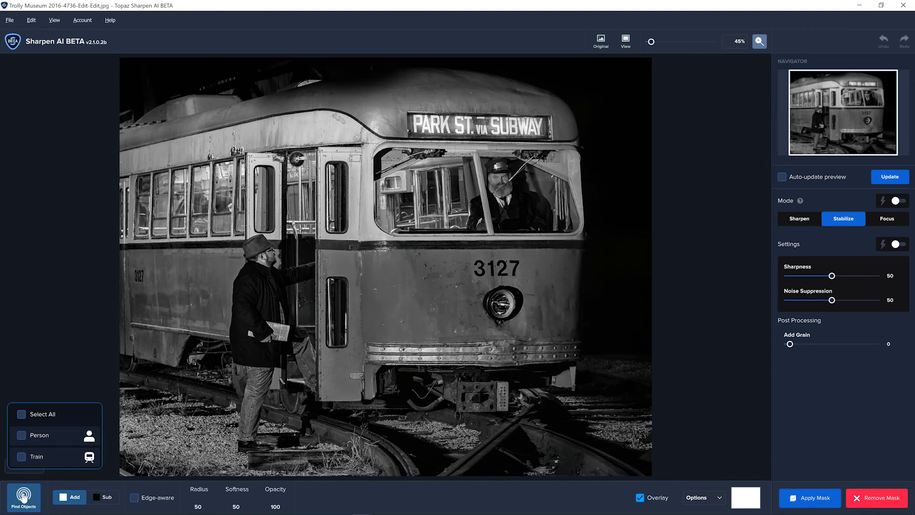
{"action": "left_click", "coordinate": [41, 456]}
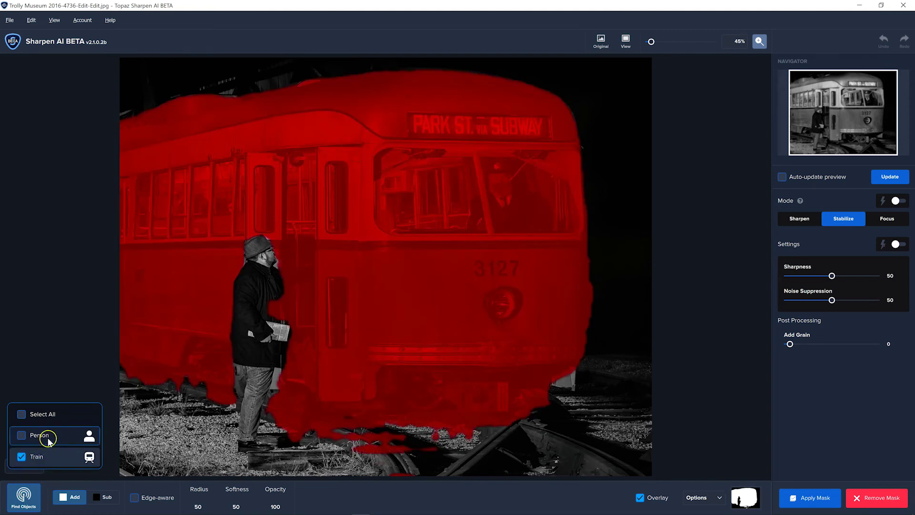
{"action": "left_click", "coordinate": [48, 438]}
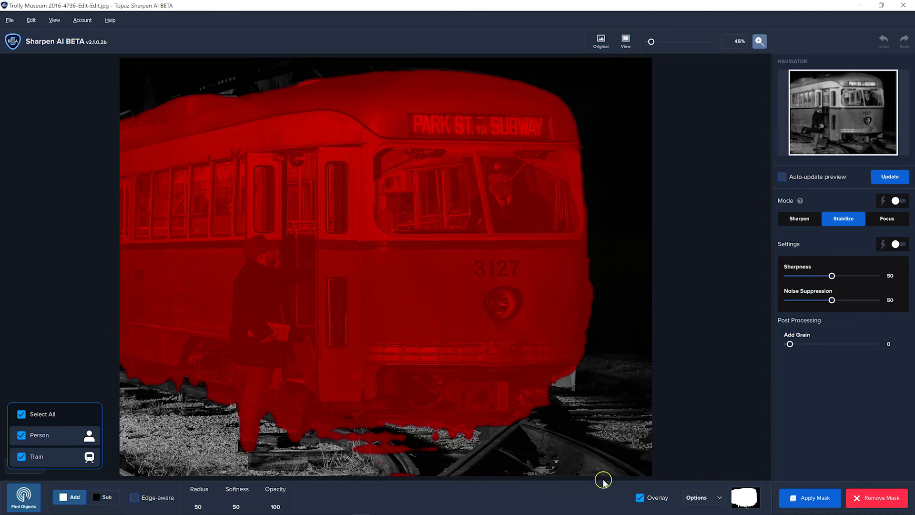
{"action": "left_click", "coordinate": [448, 433]}
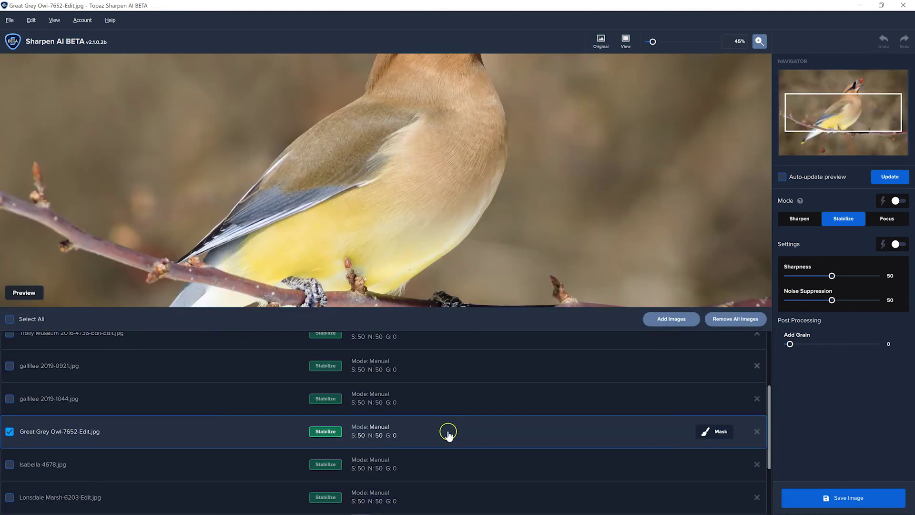
{"action": "left_click", "coordinate": [714, 432]}
Auto-mask the waxwing as Bird, brush in its belly and tail, then open Isabella-4678.jpg.
{"action": "left_click", "coordinate": [29, 495]}
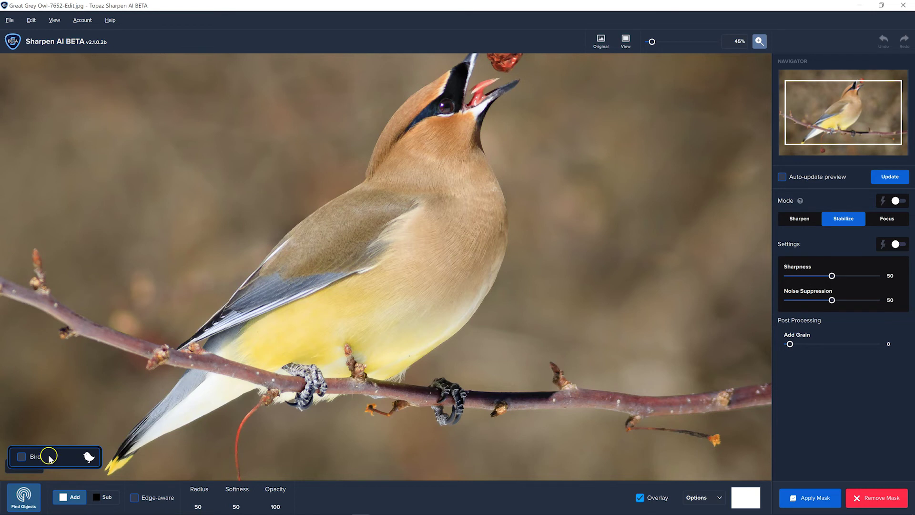
{"action": "left_click", "coordinate": [49, 456]}
{"action": "left_click", "coordinate": [454, 338]}
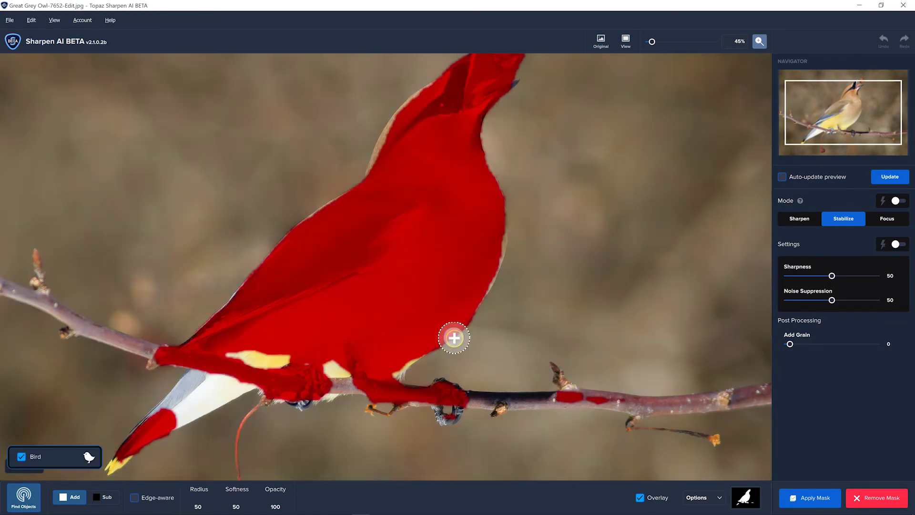
{"action": "mouse_move", "coordinate": [454, 338]}
{"action": "left_mouse_down"}
{"action": "mouse_move", "coordinate": [344, 372]}
{"action": "mouse_move", "coordinate": [217, 366]}
{"action": "mouse_move", "coordinate": [139, 418]}
{"action": "mouse_move", "coordinate": [113, 465]}
{"action": "mouse_move", "coordinate": [190, 422]}
{"action": "mouse_move", "coordinate": [216, 396]}
{"action": "mouse_move", "coordinate": [261, 379]}
{"action": "mouse_move", "coordinate": [223, 384]}
{"action": "mouse_move", "coordinate": [178, 418]}
{"action": "mouse_move", "coordinate": [264, 392]}
{"action": "mouse_move", "coordinate": [314, 400]}
{"action": "mouse_move", "coordinate": [426, 361]}
{"action": "mouse_move", "coordinate": [506, 247]}
{"action": "mouse_move", "coordinate": [509, 215]}
{"action": "mouse_move", "coordinate": [482, 171]}
{"action": "mouse_move", "coordinate": [451, 145]}
{"action": "left_mouse_up"}
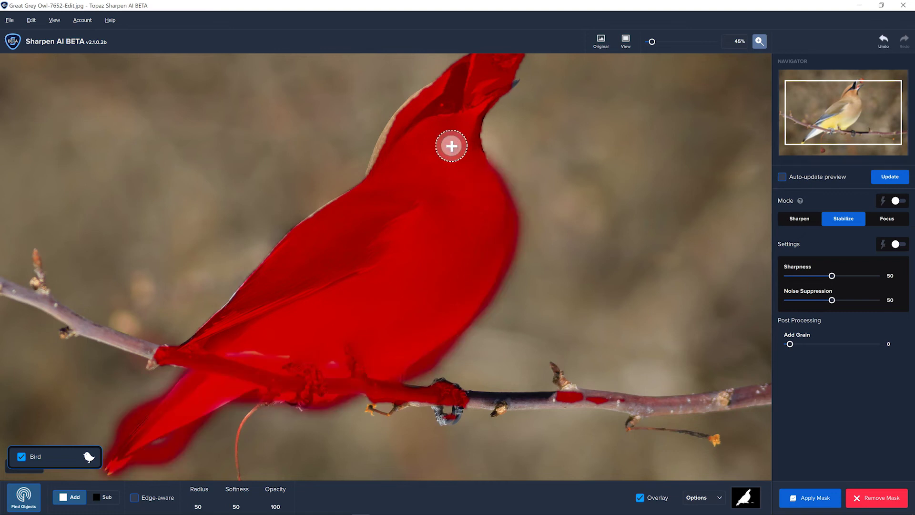
{"action": "mouse_move", "coordinate": [169, 419]}
{"action": "left_mouse_down"}
{"action": "mouse_move", "coordinate": [98, 475]}
{"action": "mouse_move", "coordinate": [185, 411]}
{"action": "mouse_move", "coordinate": [228, 399]}
{"action": "left_mouse_up"}
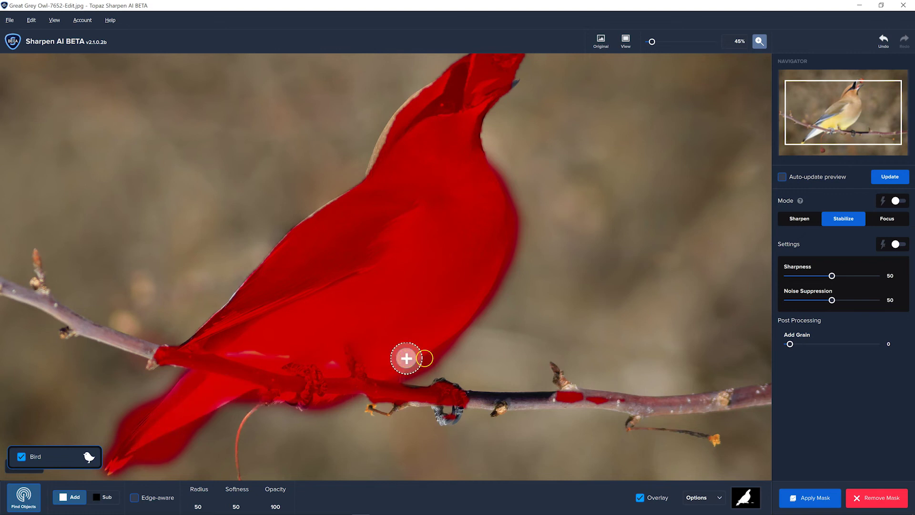
{"action": "left_click", "coordinate": [876, 498]}
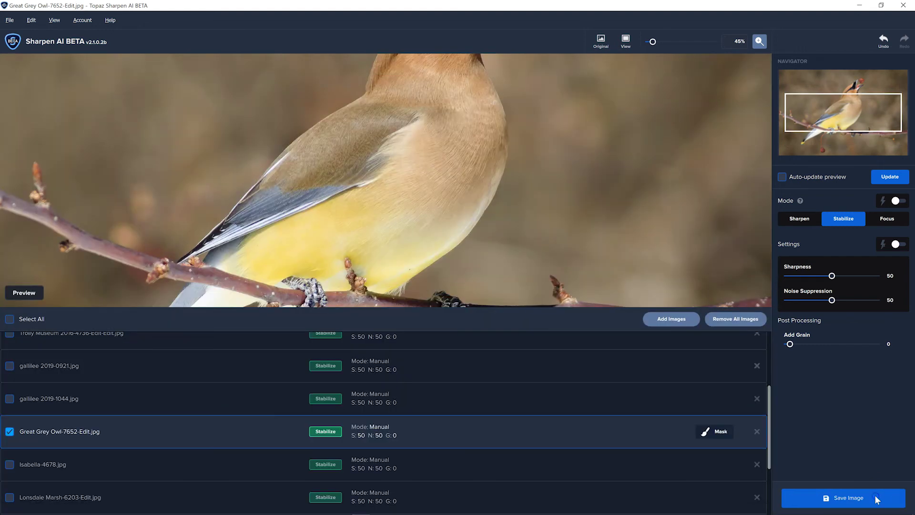
{"action": "left_click", "coordinate": [453, 464]}
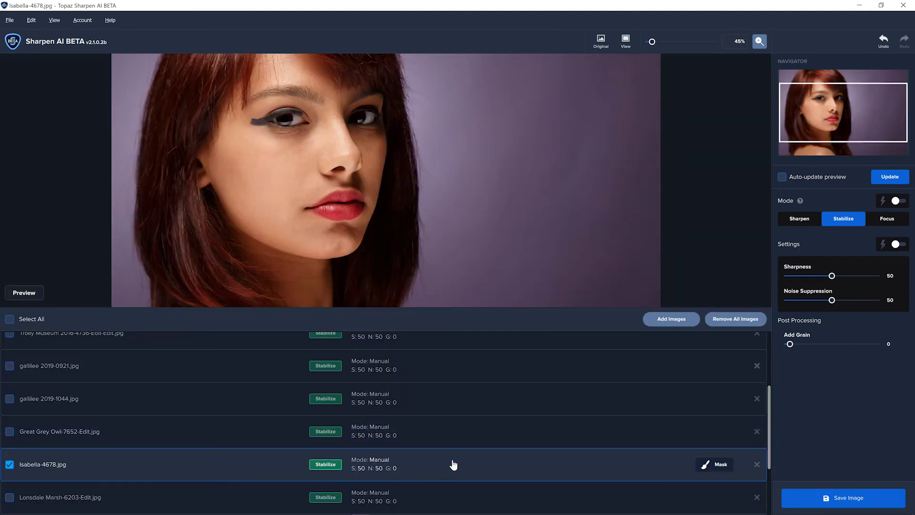
Run Find Objects on the Isabella-4678 portrait and apply the detected Person mask.
{"action": "left_click", "coordinate": [704, 467]}
{"action": "left_click", "coordinate": [23, 496]}
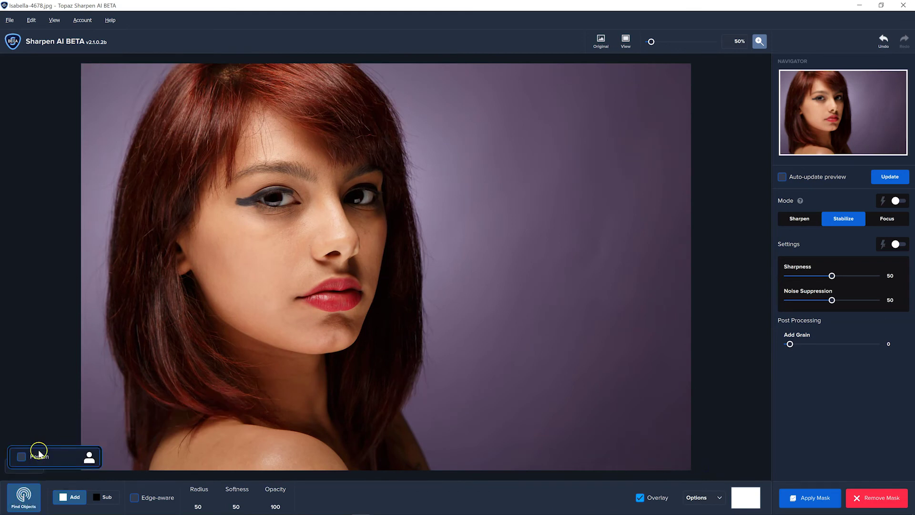
{"action": "left_click", "coordinate": [35, 466]}
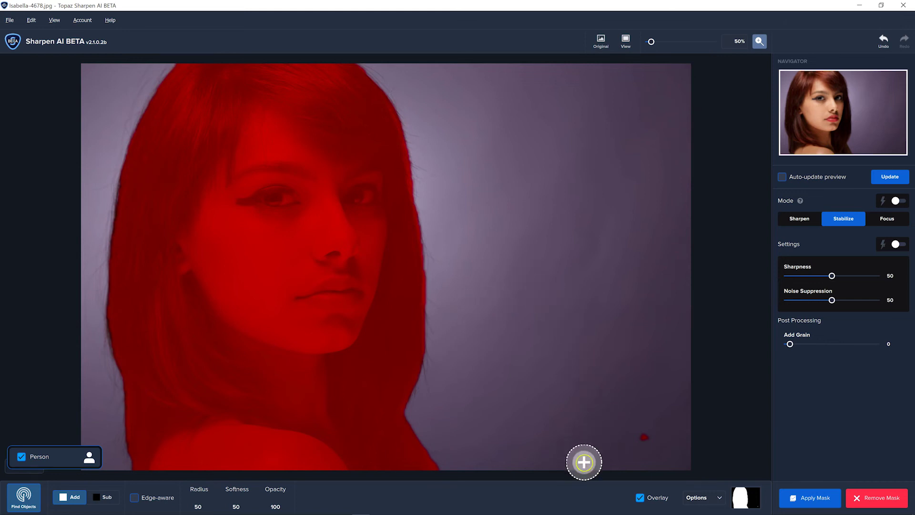
{"action": "left_click", "coordinate": [832, 498]}
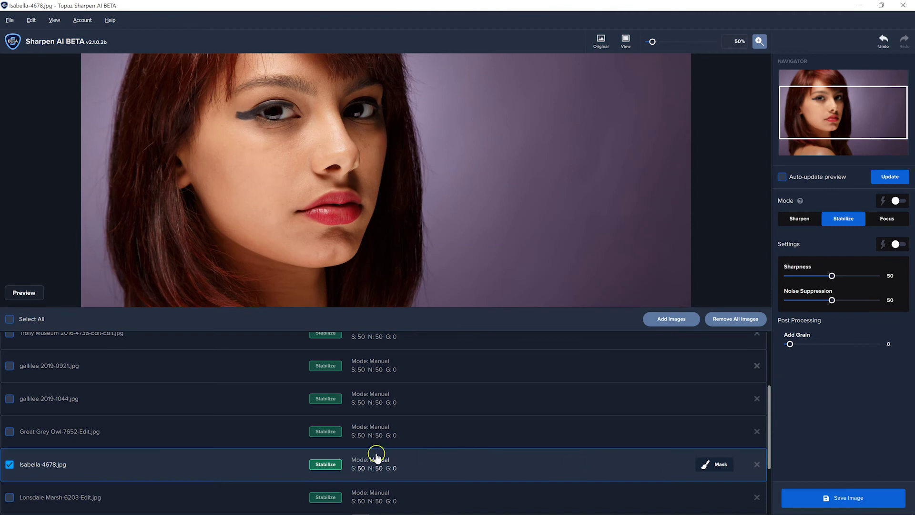
Open Lonsdale Marsh-6203-Edit.jpg and fit the whole deer photo in view.
{"action": "scroll", "coordinate": [377, 453], "scroll_direction": "down", "scroll_amount": 2}
{"action": "left_click", "coordinate": [446, 412]}
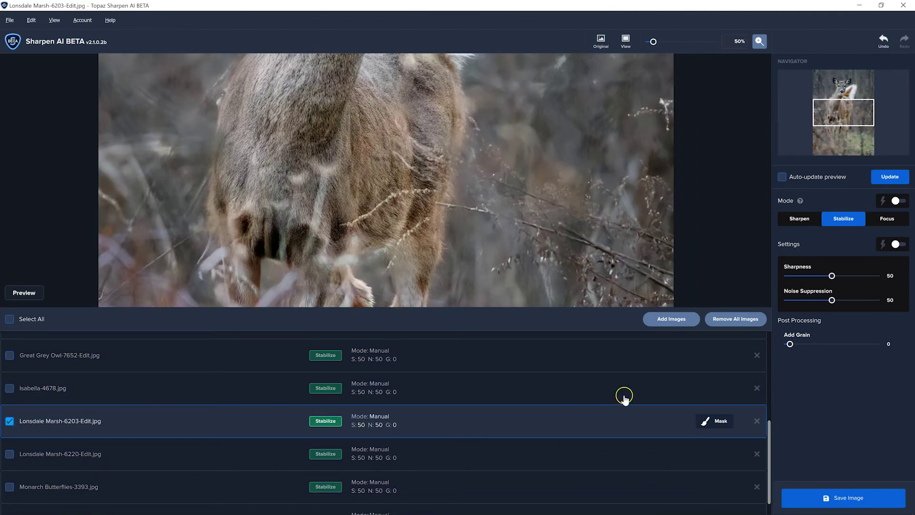
{"action": "left_click", "coordinate": [651, 42]}
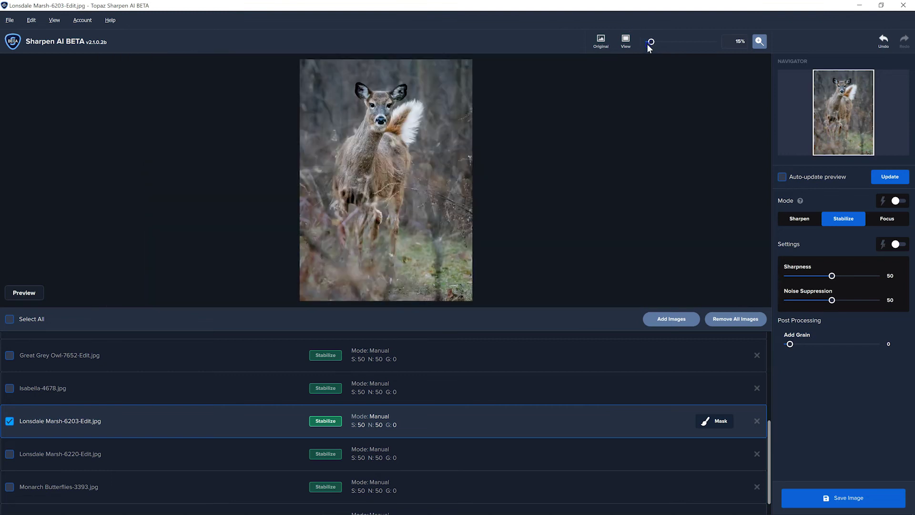
Auto-mask the deer as Sheep, brush in its three legs and chest fleck, then remove the mask.
{"action": "left_click", "coordinate": [715, 420]}
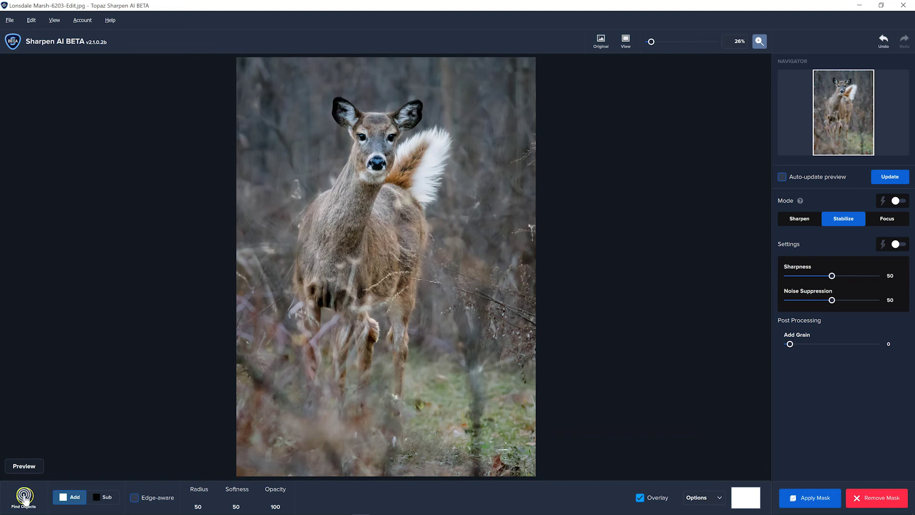
{"action": "left_click", "coordinate": [24, 498]}
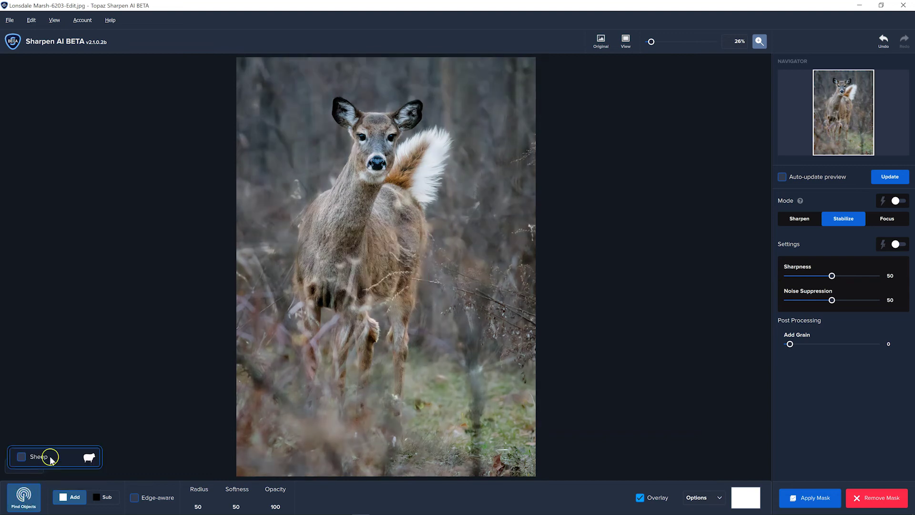
{"action": "left_click", "coordinate": [50, 458]}
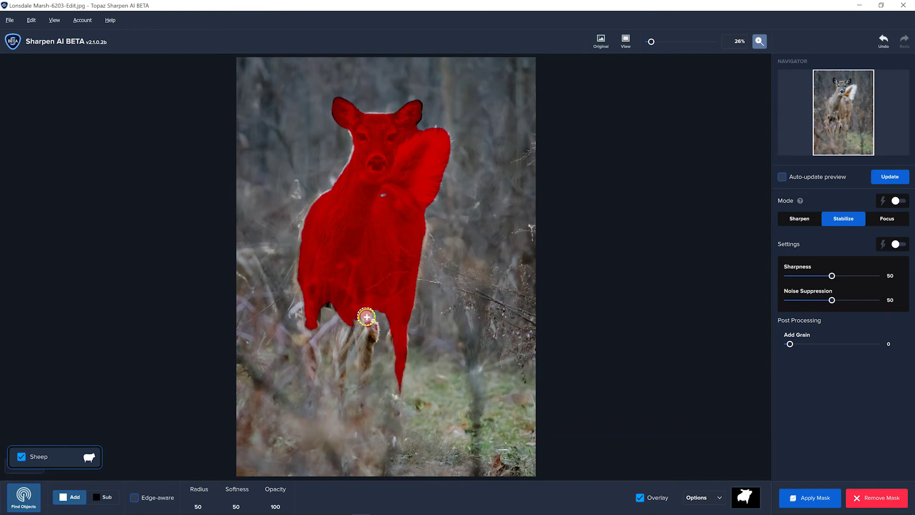
{"action": "left_click_drag", "start_coordinate": [367, 317], "coordinate": [364, 429]}
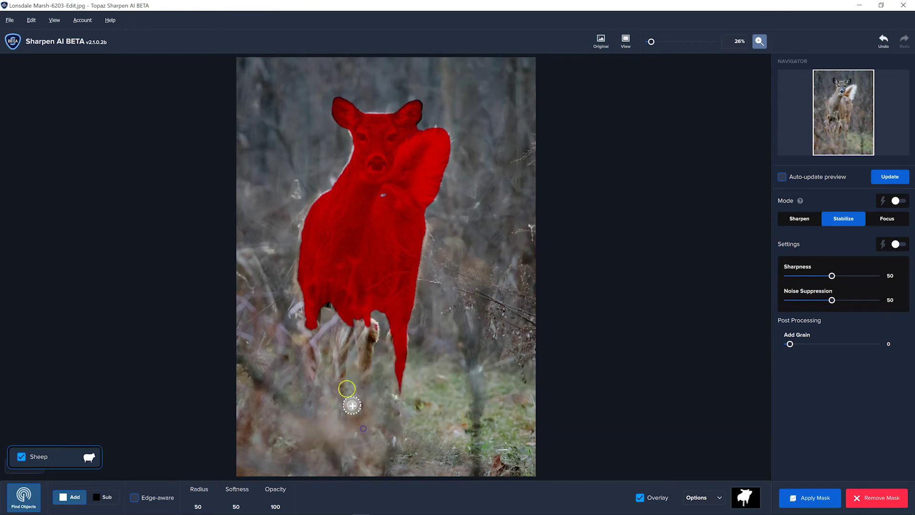
{"action": "left_click_drag", "start_coordinate": [343, 300], "coordinate": [344, 417]}
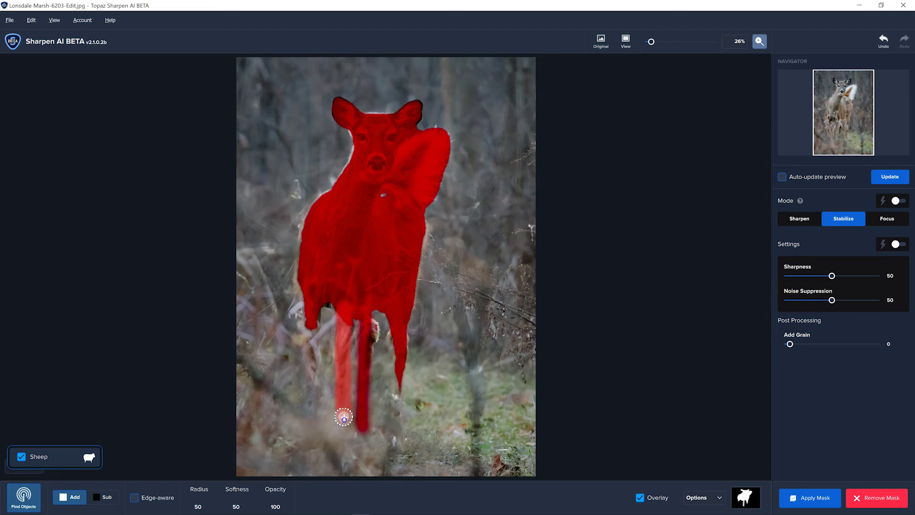
{"action": "left_click_drag", "start_coordinate": [316, 317], "coordinate": [312, 418]}
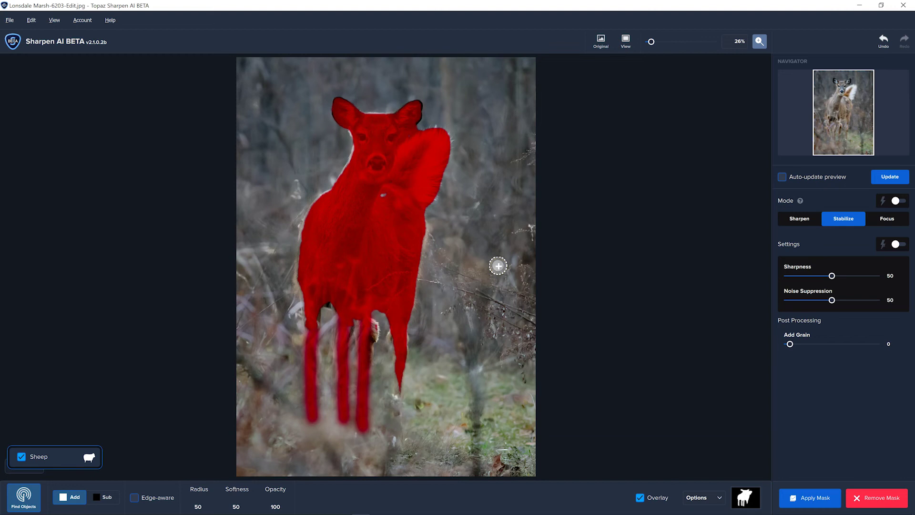
{"action": "left_click", "coordinate": [383, 196]}
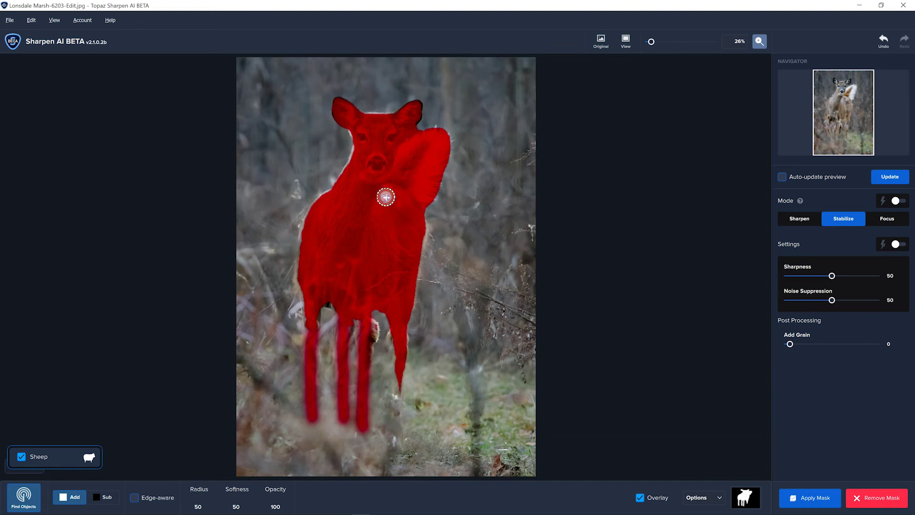
{"action": "left_click", "coordinate": [869, 501]}
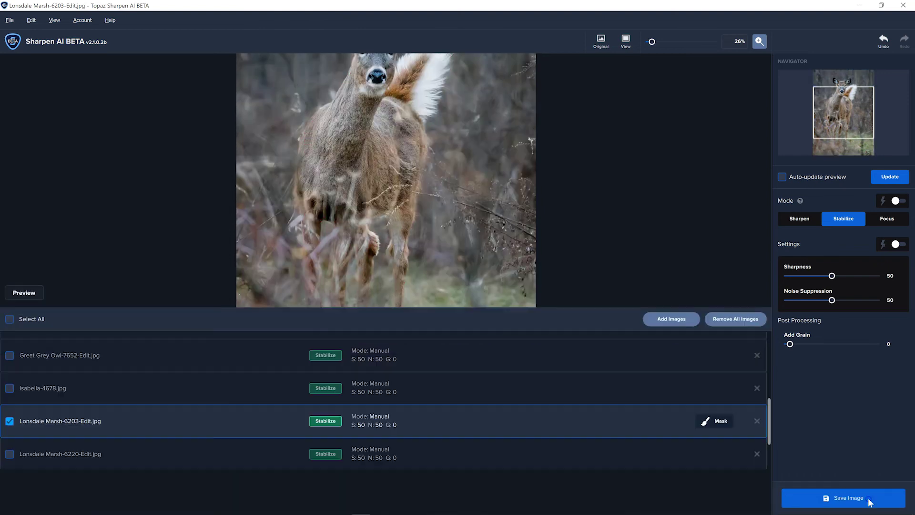
Open Lonsdale Marsh-6220-Edit.jpg and zoom out to fit the two-deer photo.
{"action": "left_click", "coordinate": [484, 465]}
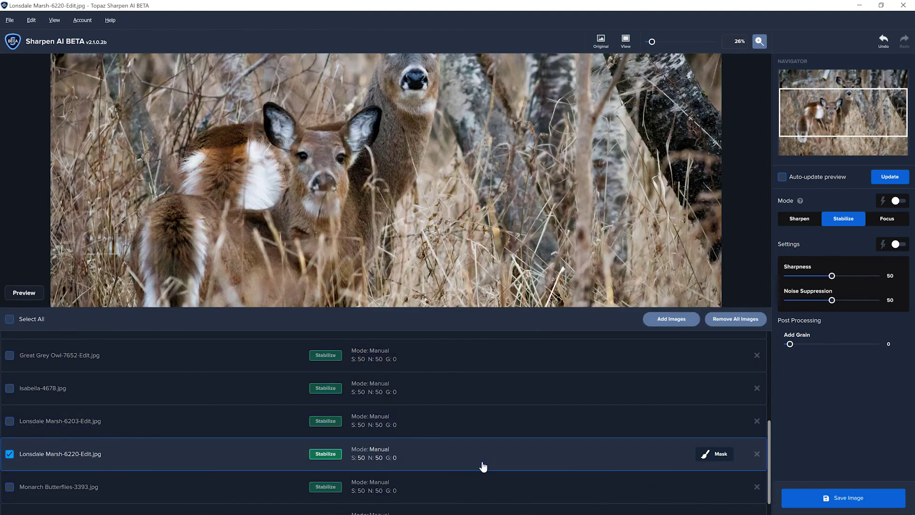
{"action": "left_click", "coordinate": [652, 41]}
{"action": "left_click_drag", "start_coordinate": [652, 41], "coordinate": [649, 42]}
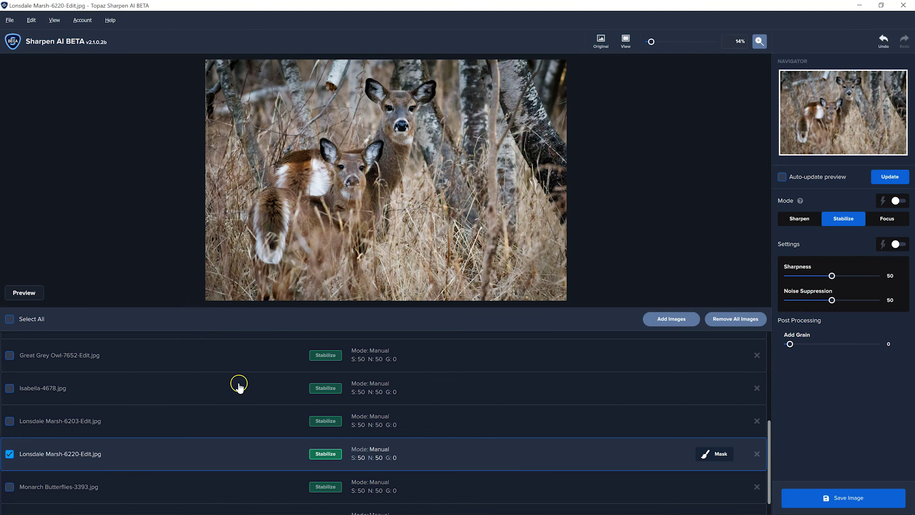
Auto-mask the photo with the detected Dog object, then remove the patchy mask.
{"action": "left_click", "coordinate": [713, 454]}
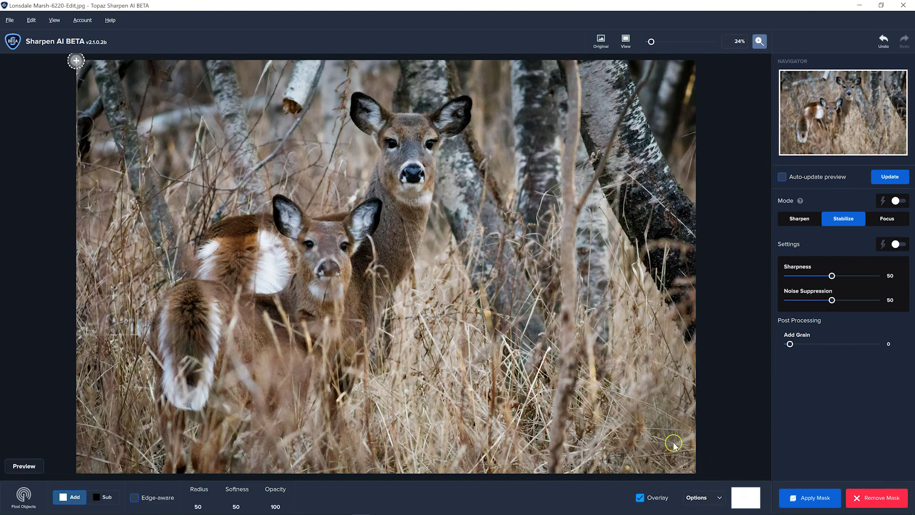
{"action": "left_click", "coordinate": [27, 493]}
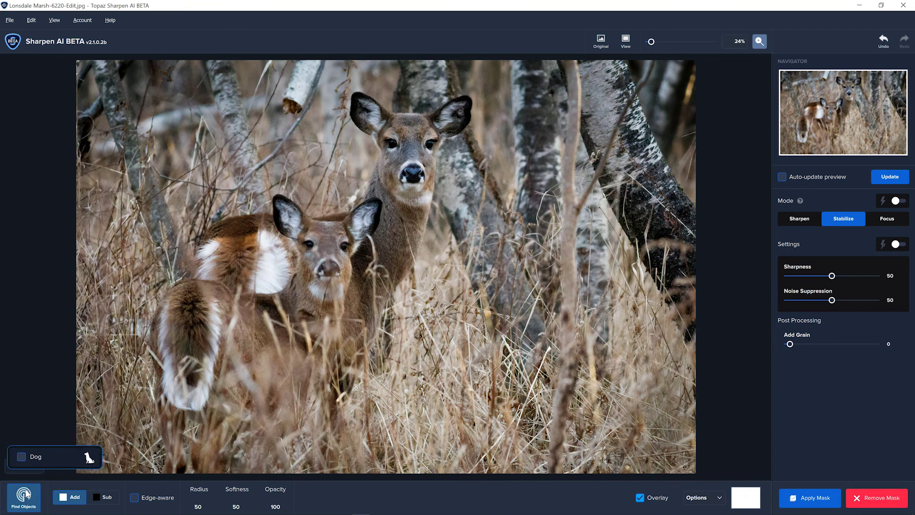
{"action": "left_click", "coordinate": [42, 458]}
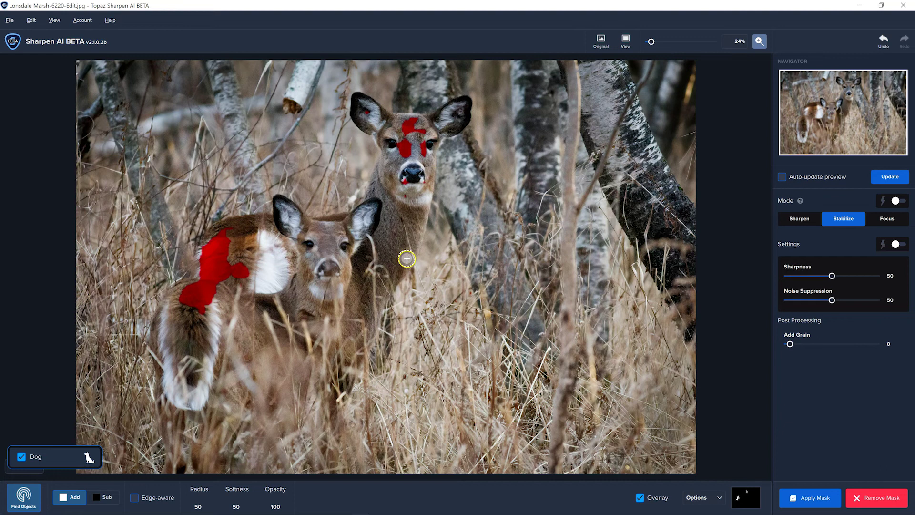
{"action": "left_click", "coordinate": [880, 498]}
{"action": "scroll", "coordinate": [521, 492], "scroll_direction": "down", "scroll_amount": 1}
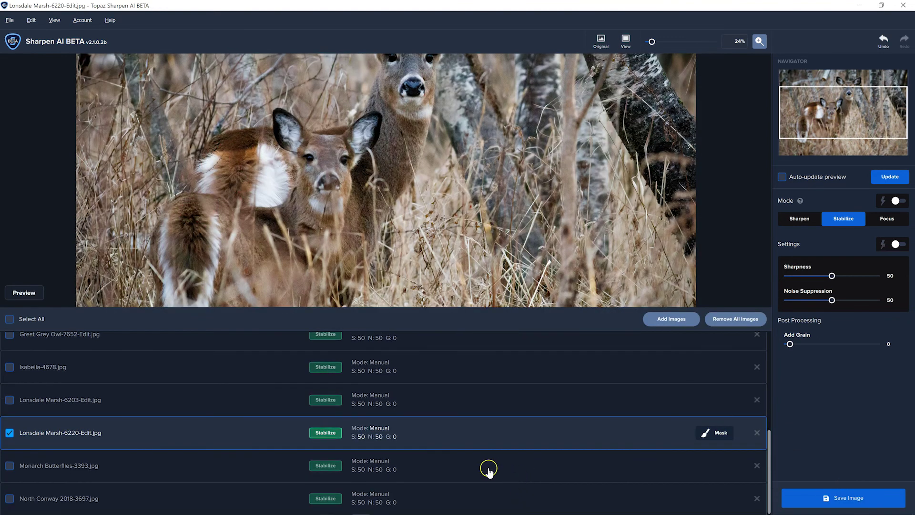
Auto-mask Monarch Butterflies-3393.jpg as Bird, brush in the rest of the wing, then remove the mask.
{"action": "left_click", "coordinate": [455, 464]}
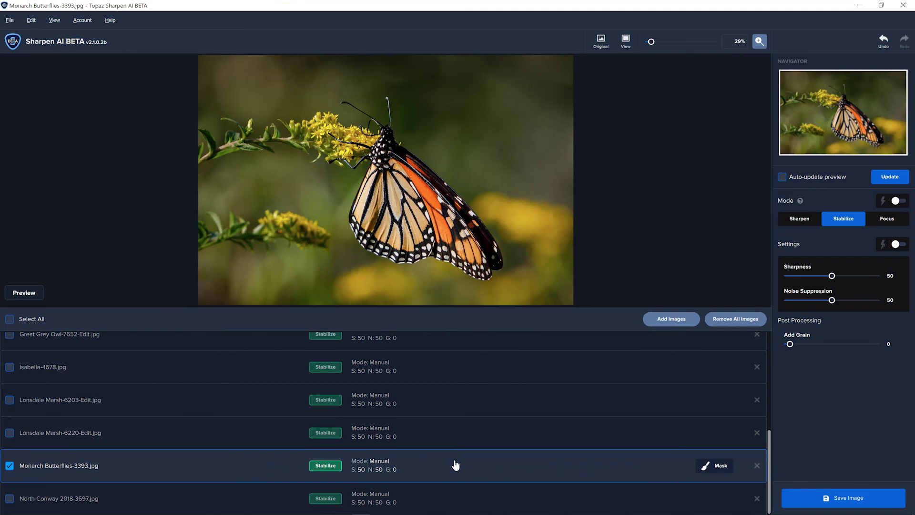
{"action": "left_click", "coordinate": [707, 470]}
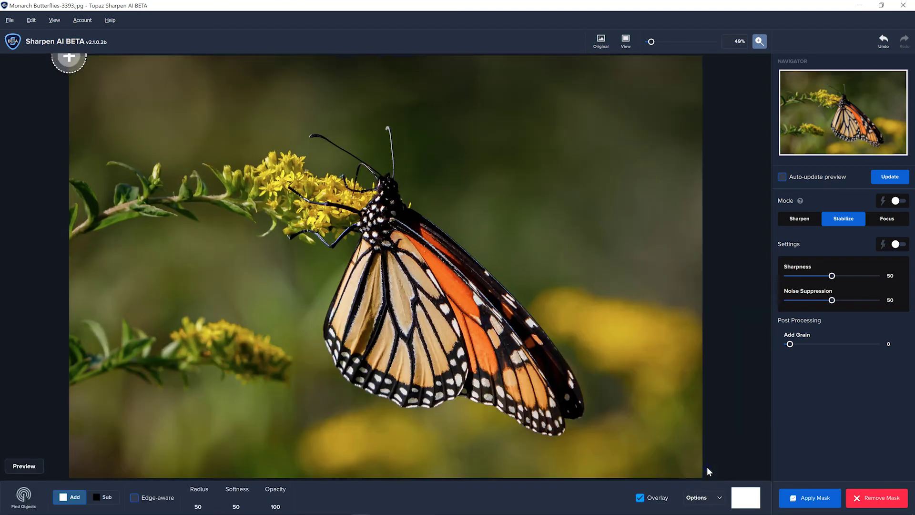
{"action": "left_click", "coordinate": [27, 497]}
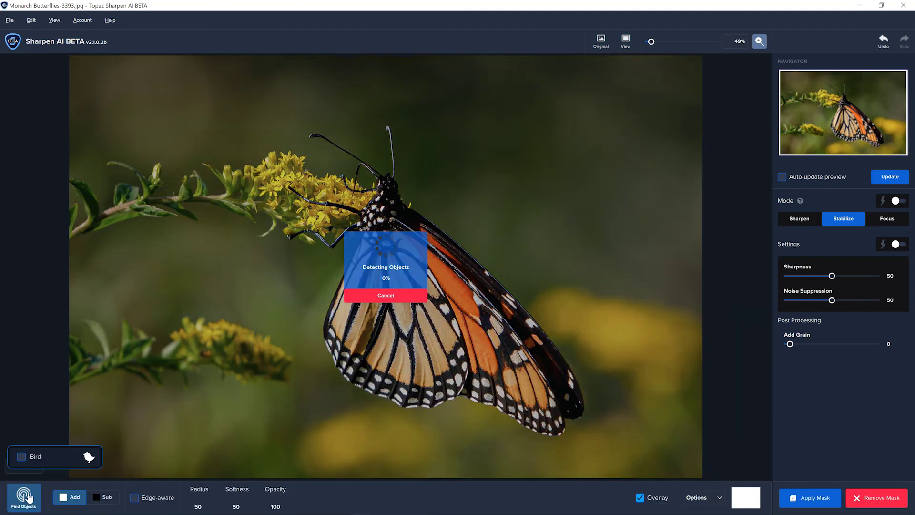
{"action": "left_click", "coordinate": [56, 460]}
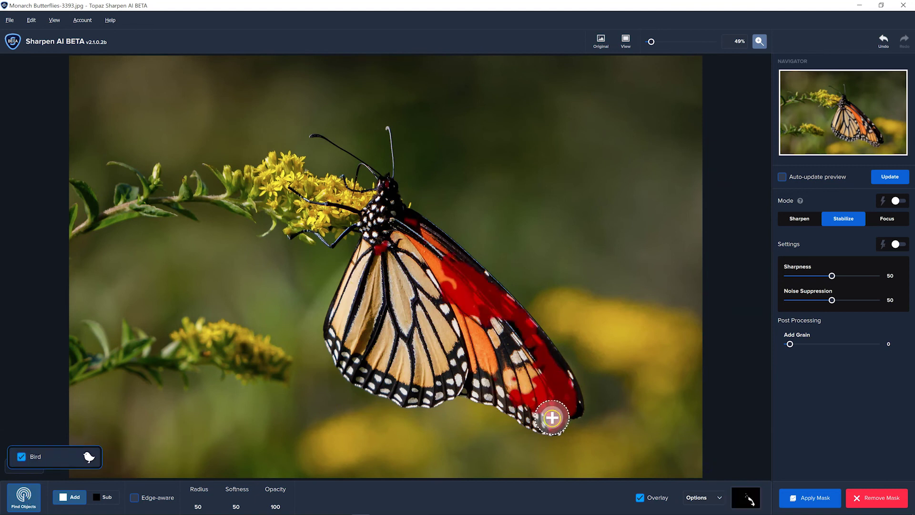
{"action": "mouse_move", "coordinate": [552, 417]}
{"action": "left_mouse_down"}
{"action": "mouse_move", "coordinate": [480, 378]}
{"action": "mouse_move", "coordinate": [445, 373]}
{"action": "mouse_move", "coordinate": [406, 387]}
{"action": "mouse_move", "coordinate": [368, 374]}
{"action": "mouse_move", "coordinate": [343, 351]}
{"action": "mouse_move", "coordinate": [337, 322]}
{"action": "mouse_move", "coordinate": [371, 253]}
{"action": "mouse_move", "coordinate": [382, 188]}
{"action": "mouse_move", "coordinate": [409, 239]}
{"action": "mouse_move", "coordinate": [466, 268]}
{"action": "mouse_move", "coordinate": [409, 229]}
{"action": "mouse_move", "coordinate": [527, 317]}
{"action": "mouse_move", "coordinate": [552, 380]}
{"action": "mouse_move", "coordinate": [486, 313]}
{"action": "mouse_move", "coordinate": [537, 397]}
{"action": "left_mouse_up"}
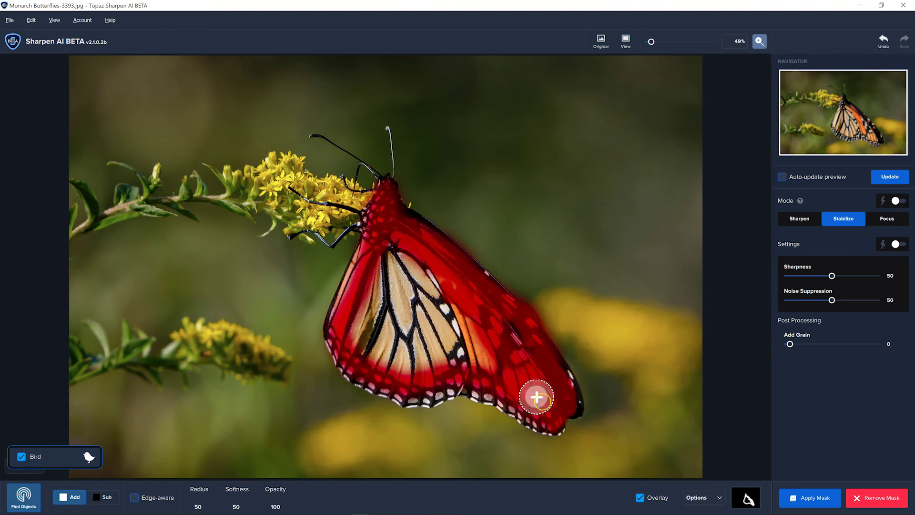
{"action": "left_click", "coordinate": [876, 499]}
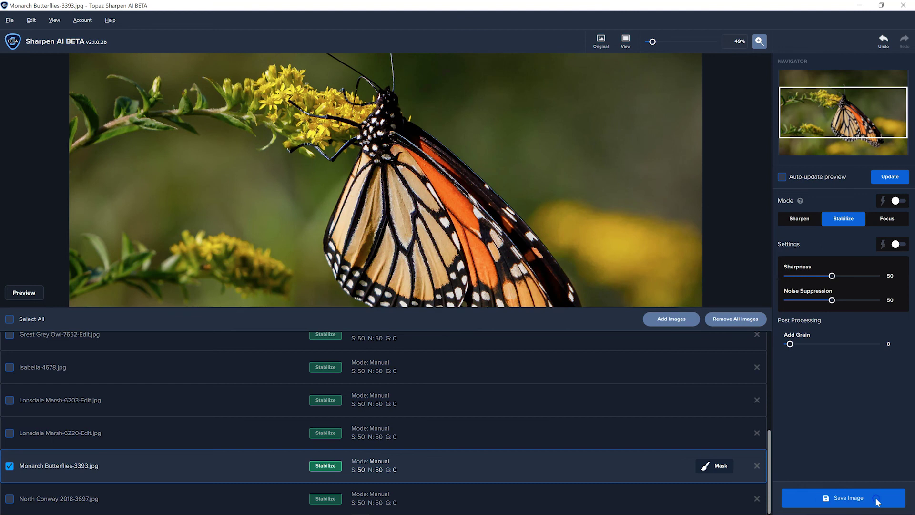
Apply the detected Bird mask to North Conway 2018-3697.jpg, then exit the mask editor.
{"action": "left_click", "coordinate": [448, 499]}
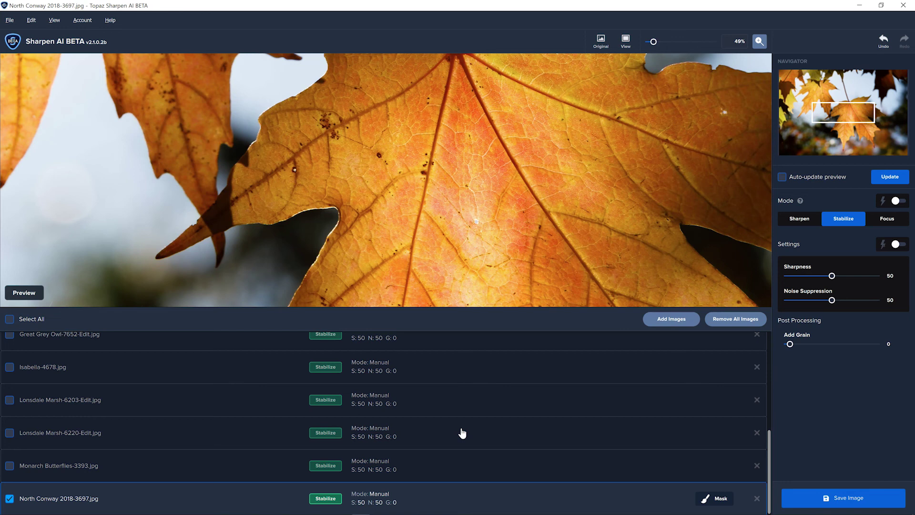
{"action": "left_click", "coordinate": [714, 498]}
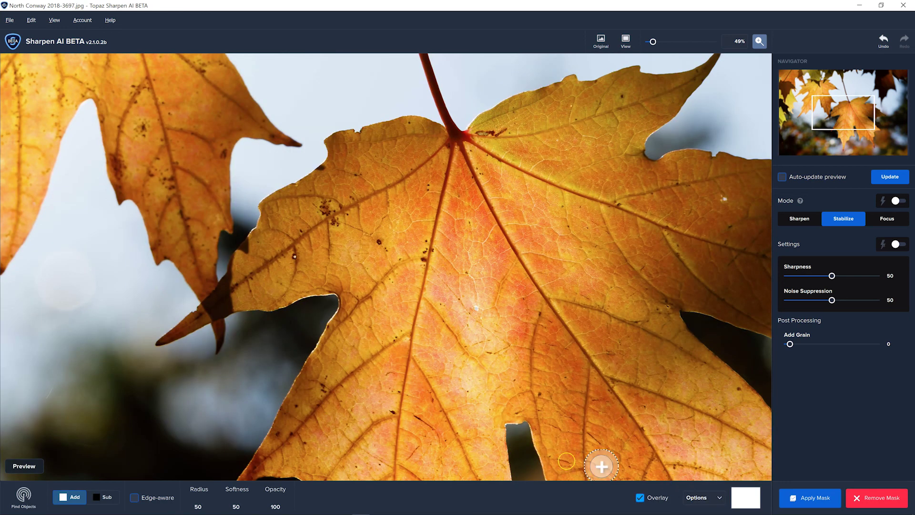
{"action": "left_click", "coordinate": [24, 496]}
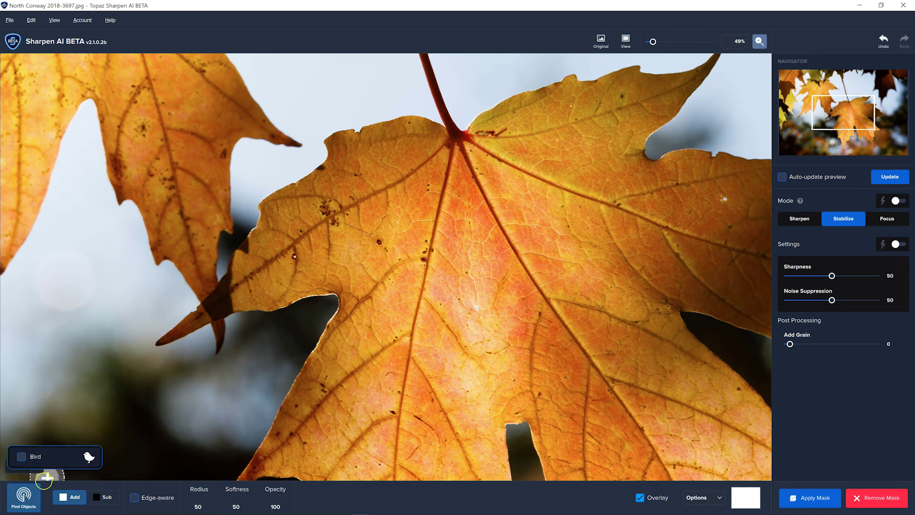
{"action": "left_click", "coordinate": [69, 457]}
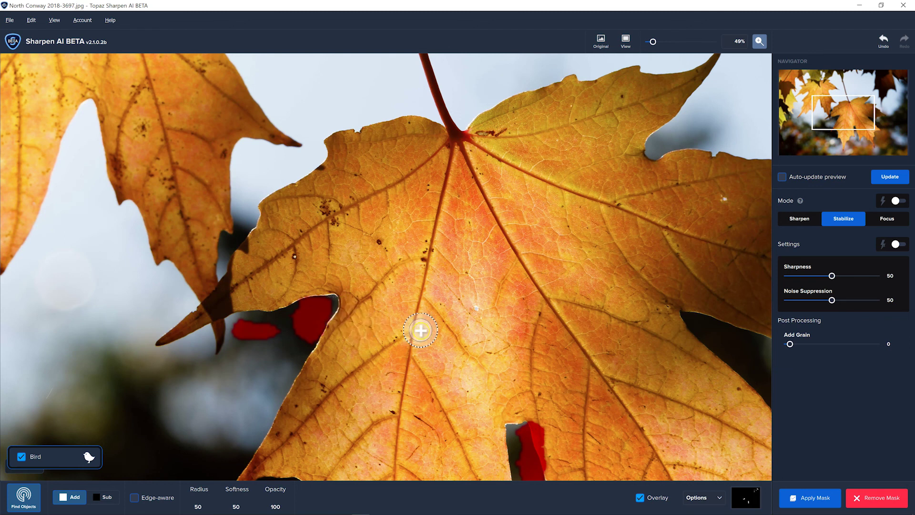
{"action": "left_click", "coordinate": [881, 505]}
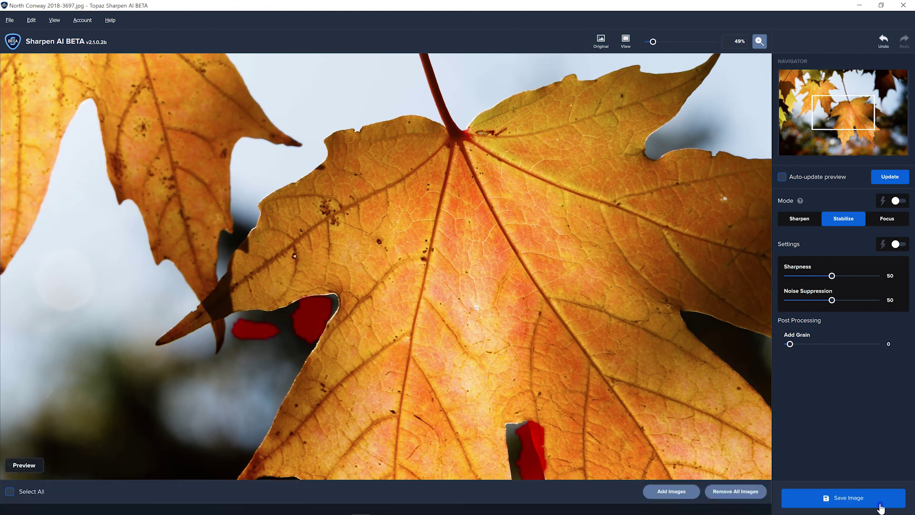
Scroll through the batch image list to review the files.
{"action": "scroll", "coordinate": [362, 389], "scroll_direction": "down", "scroll_amount": 5}
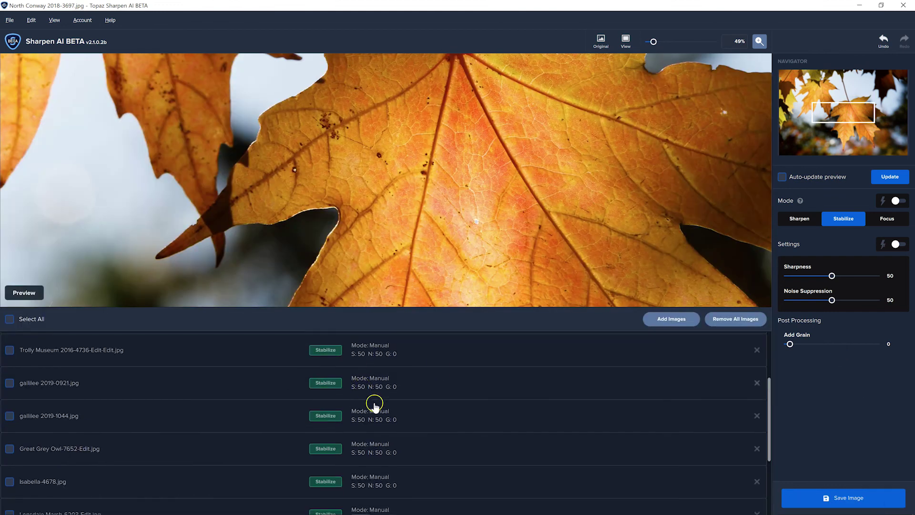